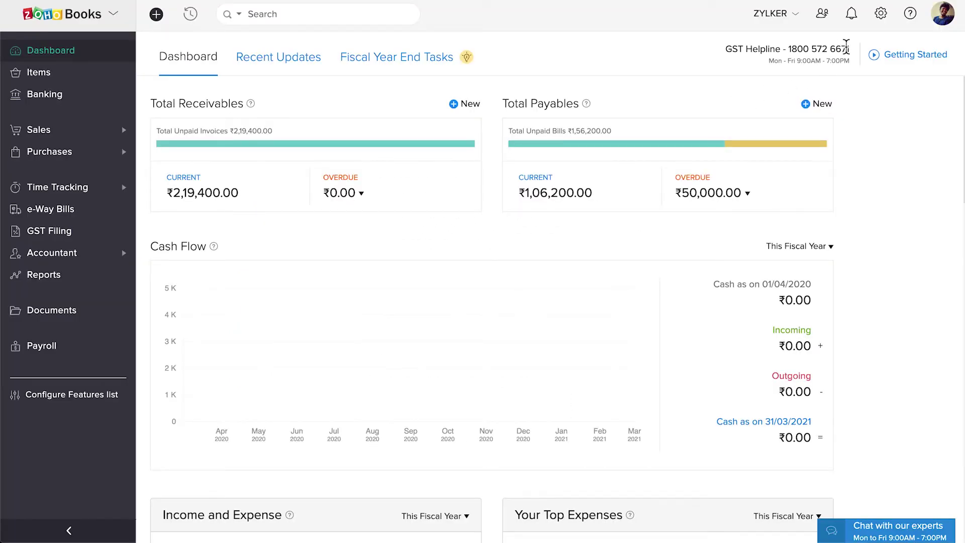
# Open the Settings panel using the gear icon in the dashboard's top bar
pyautogui.click(886, 18)
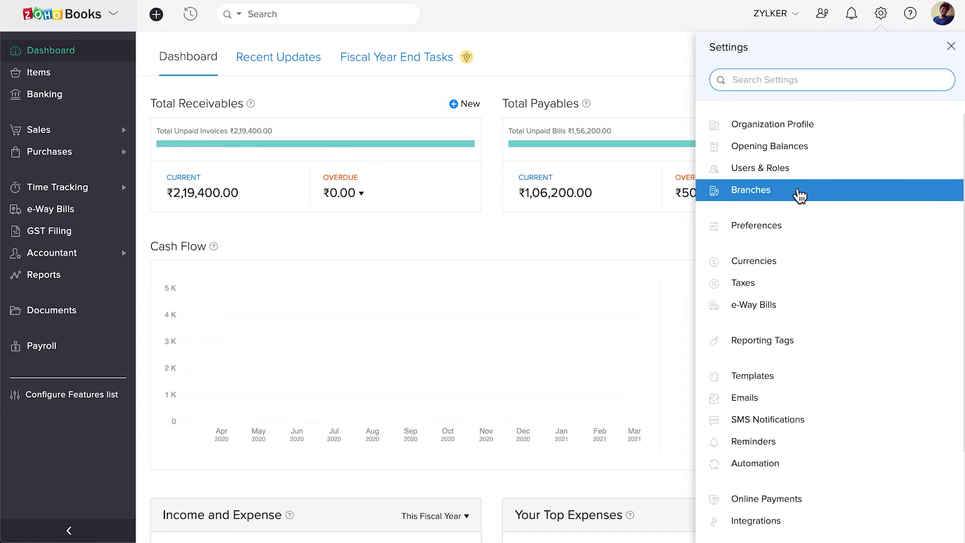
# Enable branches in Branches settings so Head Office uses the Default Transaction Series
pyautogui.click(799, 193)
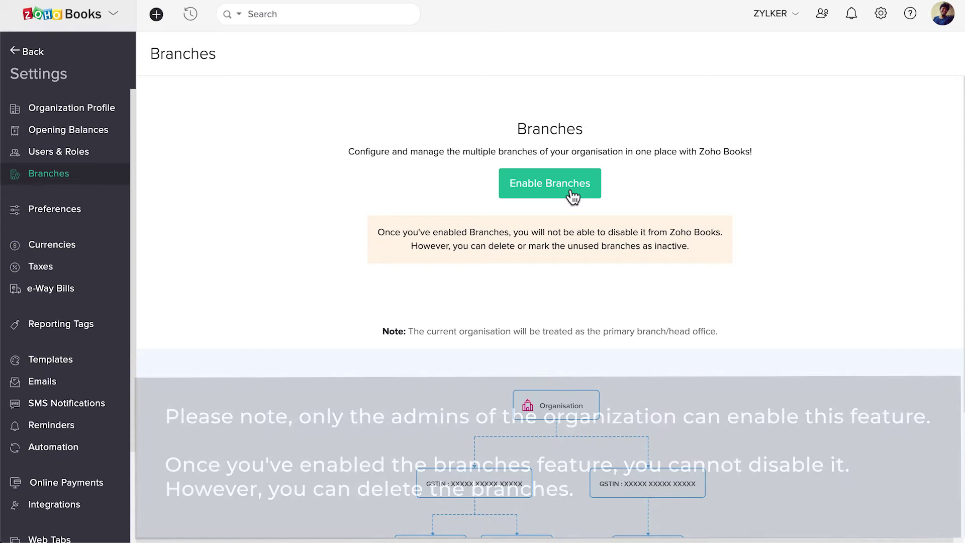
pyautogui.click(569, 189)
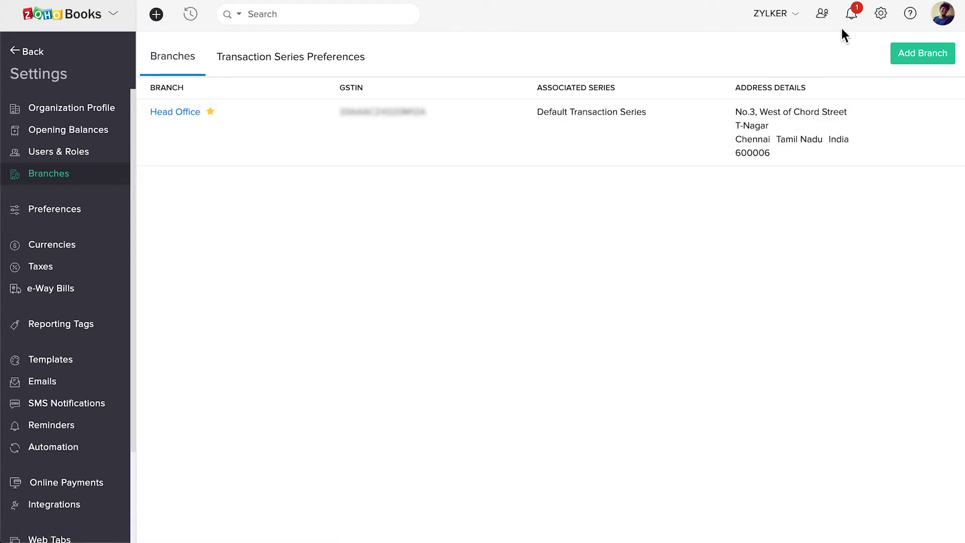
pyautogui.click(851, 14)
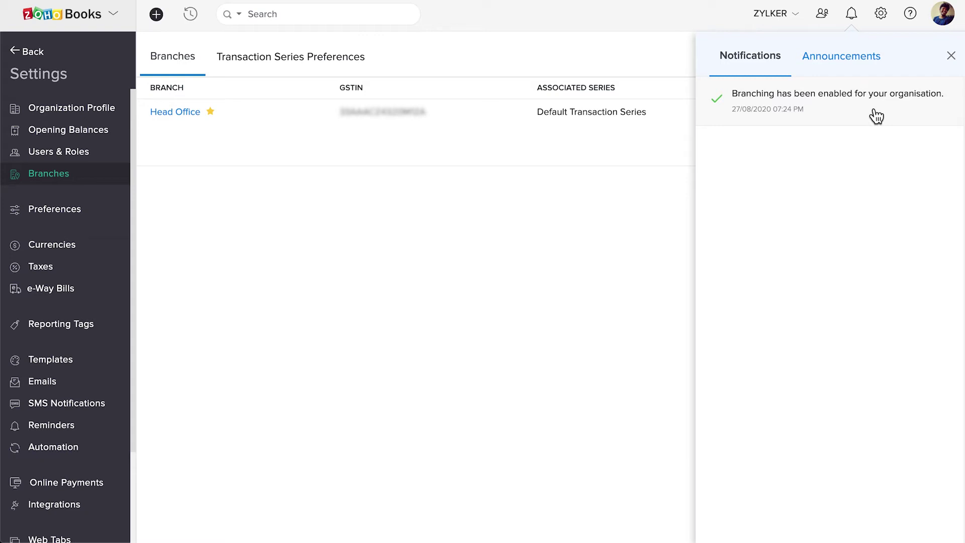
pyautogui.click(952, 56)
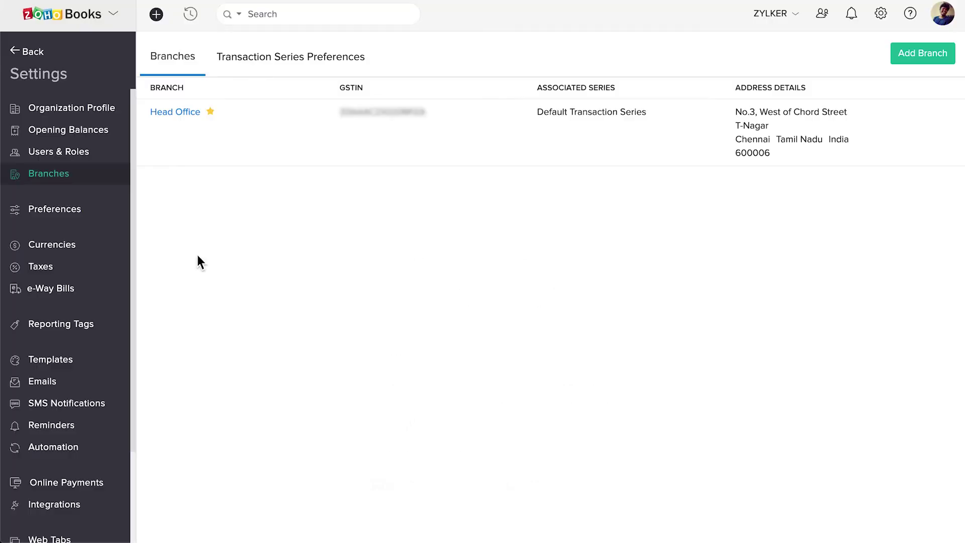
# Add the Maharashtra GSTIN registered on 01/06/2020, leaving SEZ and digital services tracking off
pyautogui.click(109, 275)
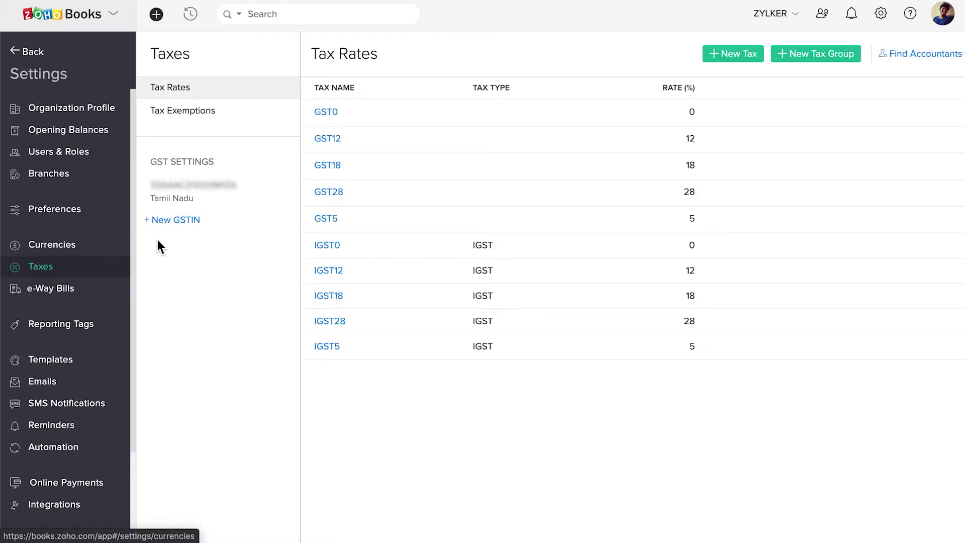
pyautogui.click(244, 200)
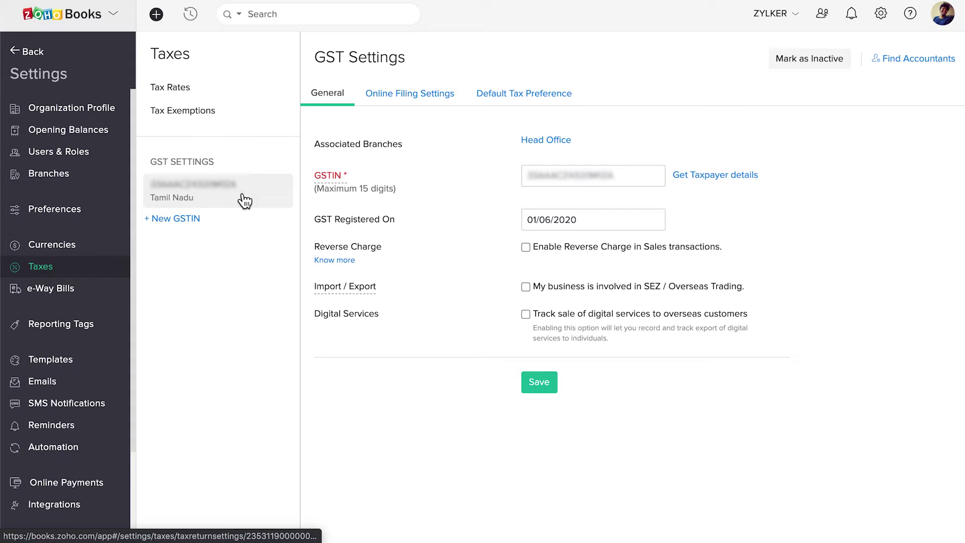
pyautogui.click(192, 219)
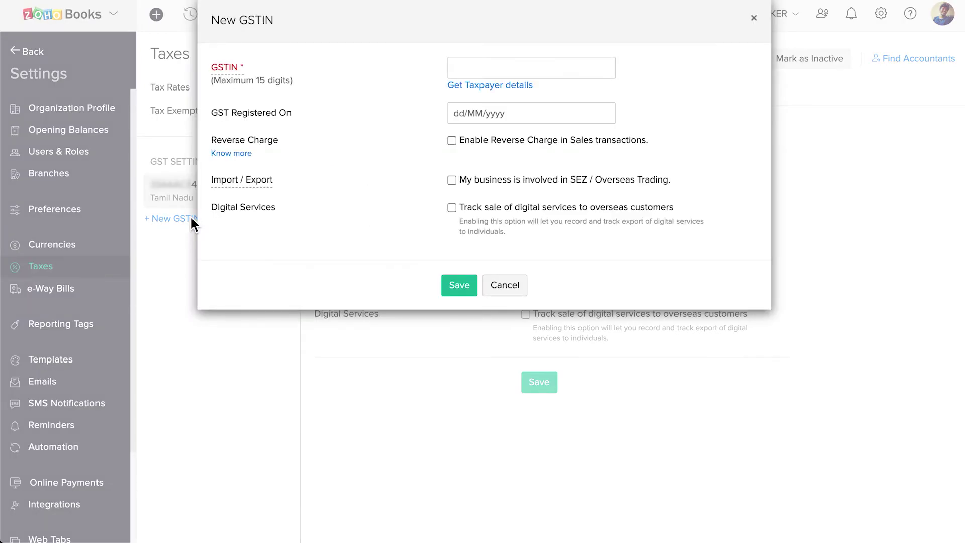
pyautogui.click(456, 66)
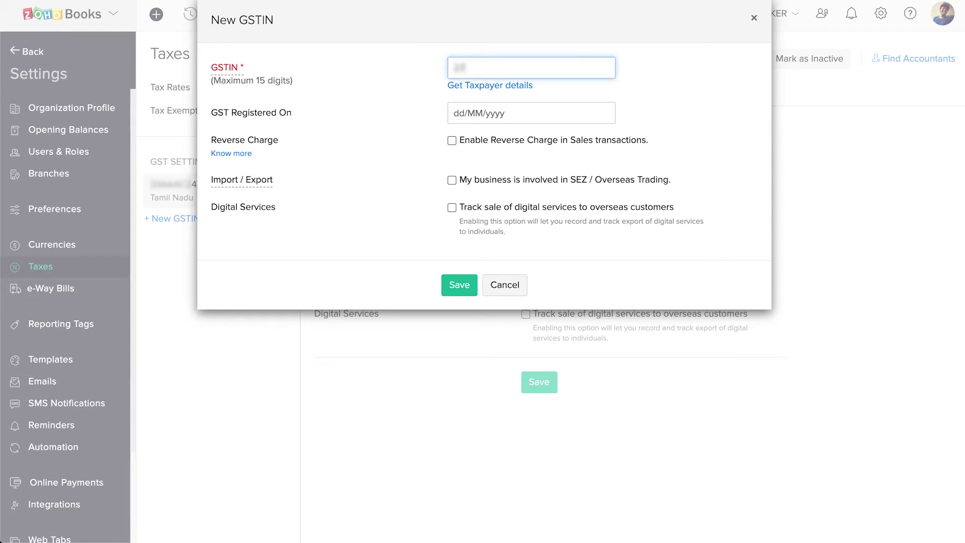
pyautogui.hotkey('ctrl', 'v')
pyautogui.click(455, 113)
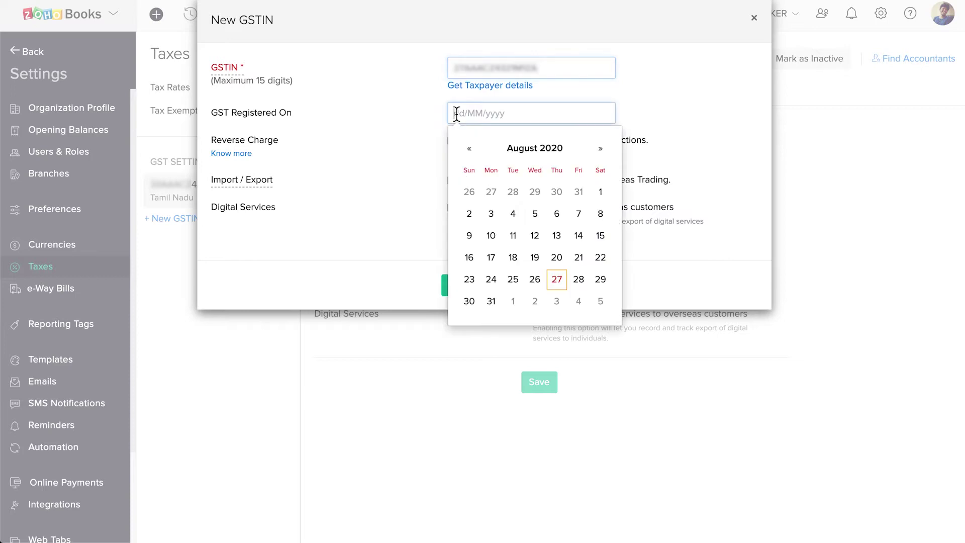
pyautogui.click(471, 150)
pyautogui.click(471, 150)
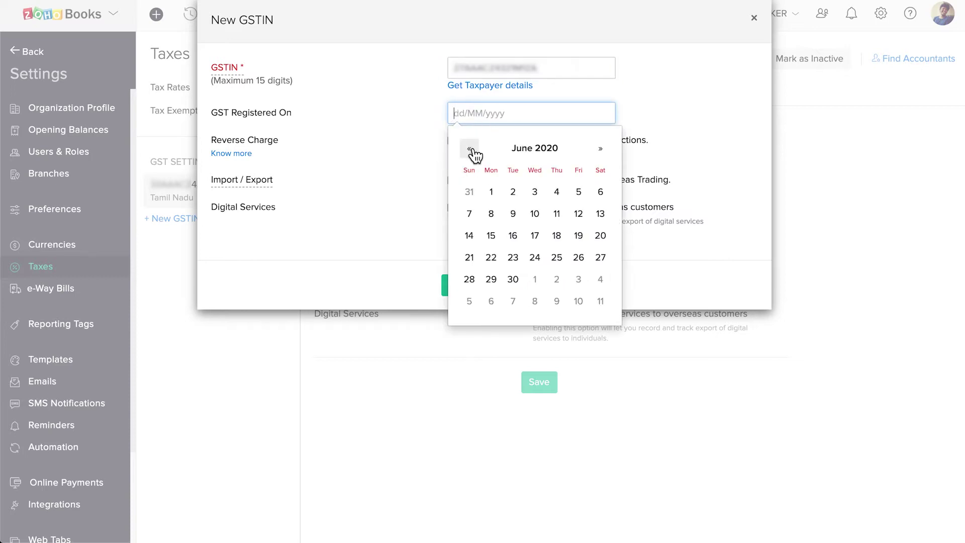
pyautogui.click(497, 190)
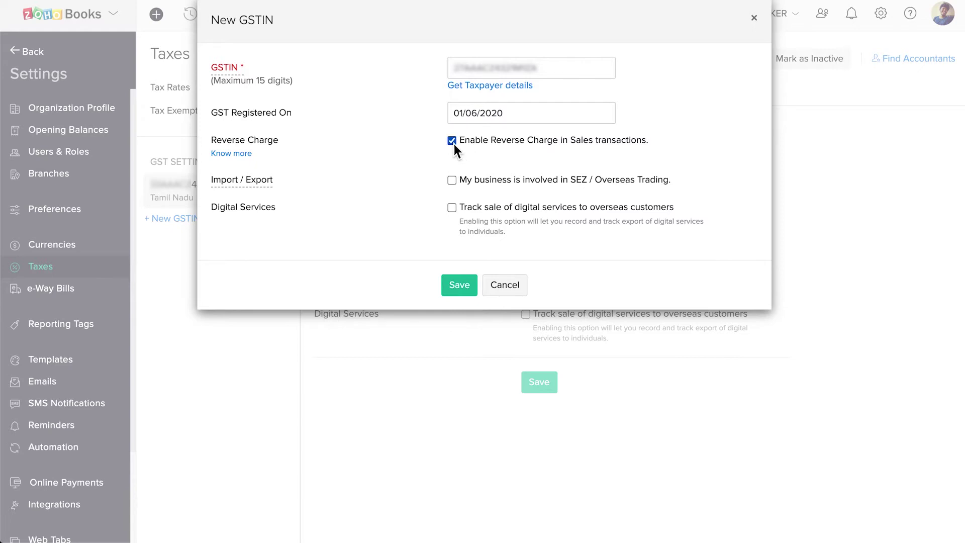
pyautogui.click(451, 180)
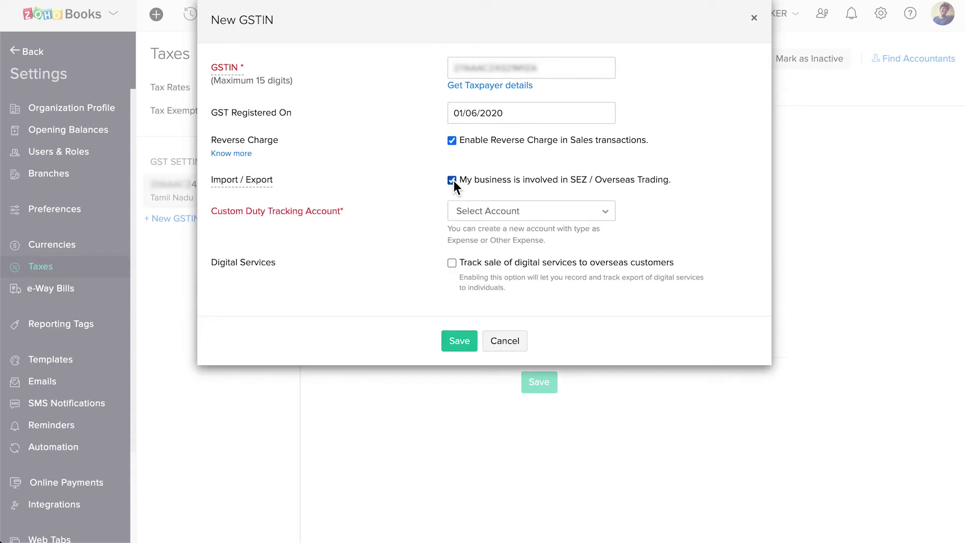
pyautogui.click(452, 180)
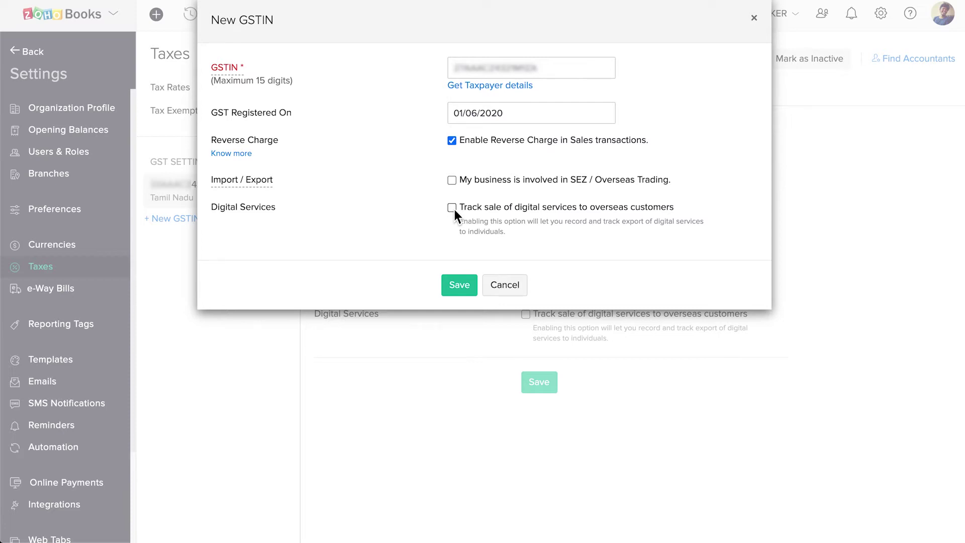
pyautogui.click(452, 207)
pyautogui.click(454, 209)
pyautogui.click(460, 286)
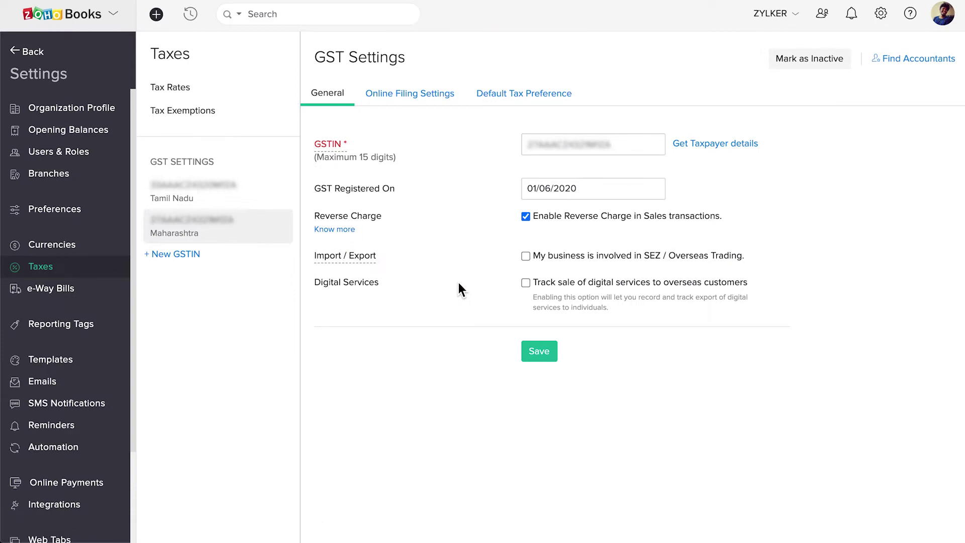
# Add the Karnataka GSTIN with registration date 01/07/2020
pyautogui.click(189, 256)
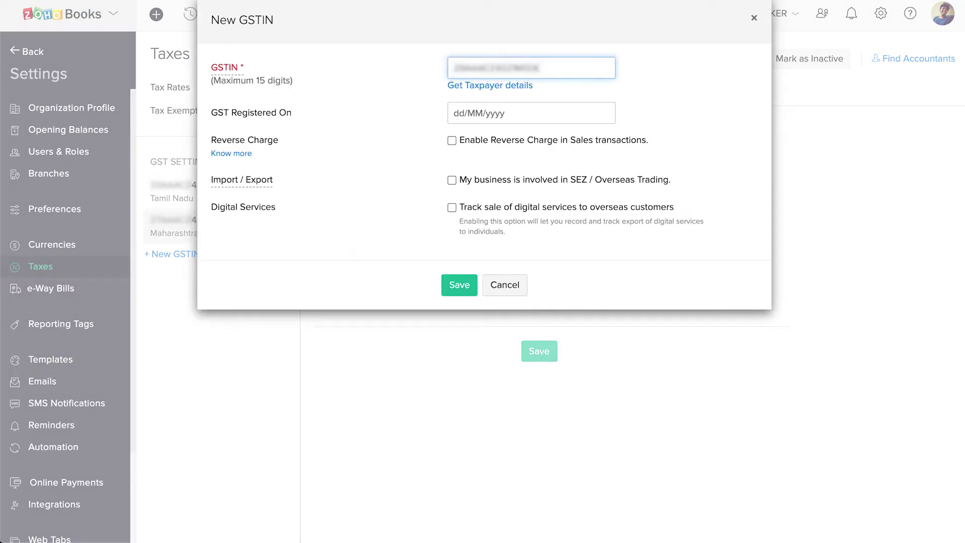
pyautogui.click(476, 112)
pyautogui.click(469, 148)
pyautogui.click(535, 191)
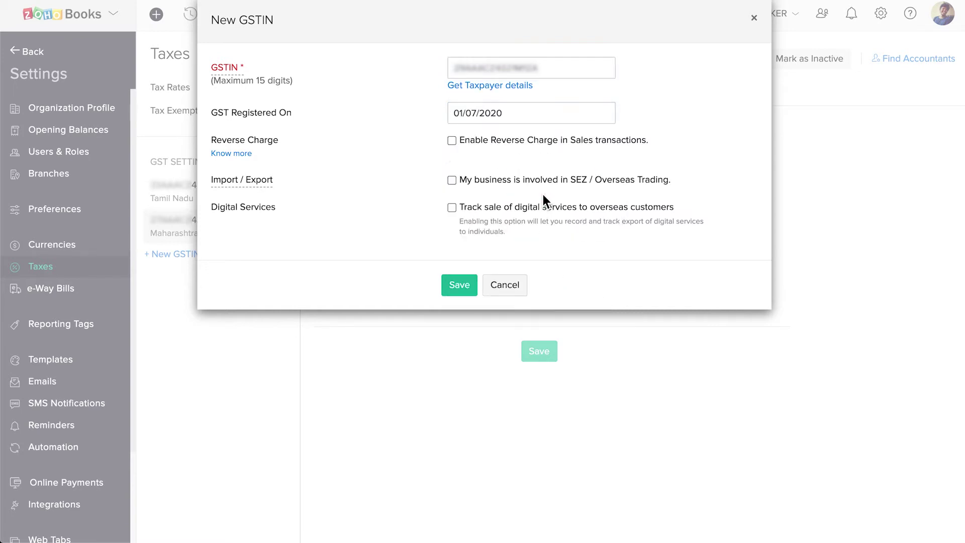
pyautogui.click(458, 293)
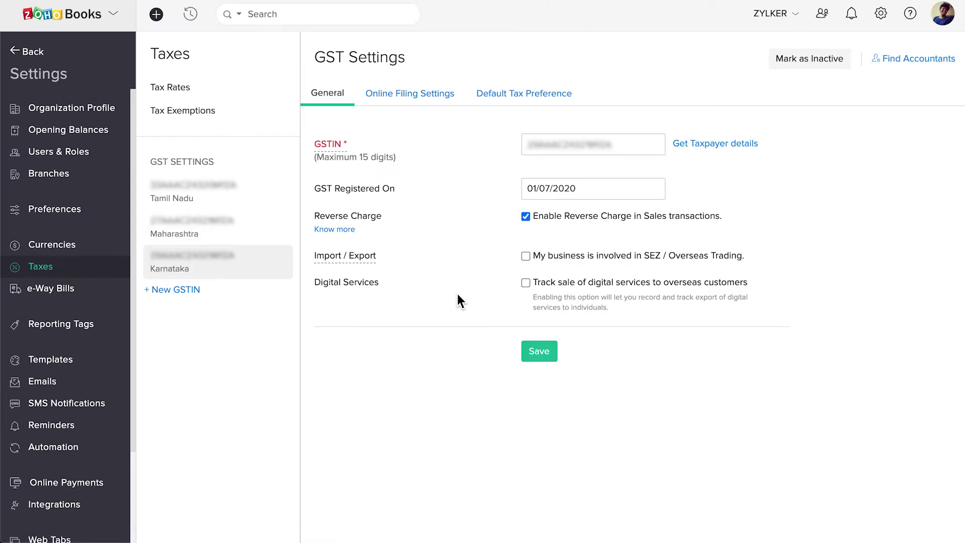
pyautogui.click(275, 195)
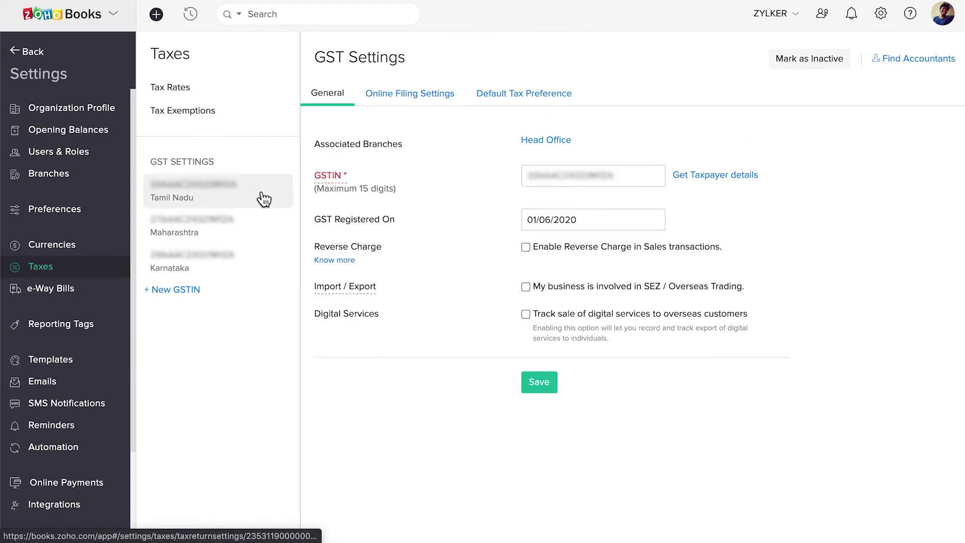
# Review online filing and default tax preferences for the Tamil Nadu and Maharashtra GSTINs
pyautogui.click(406, 97)
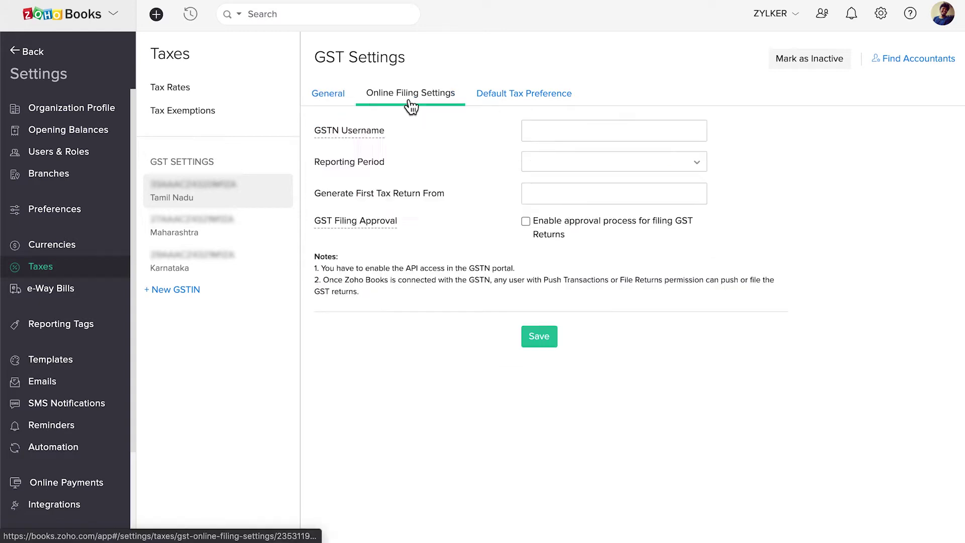
pyautogui.click(525, 94)
pyautogui.click(543, 303)
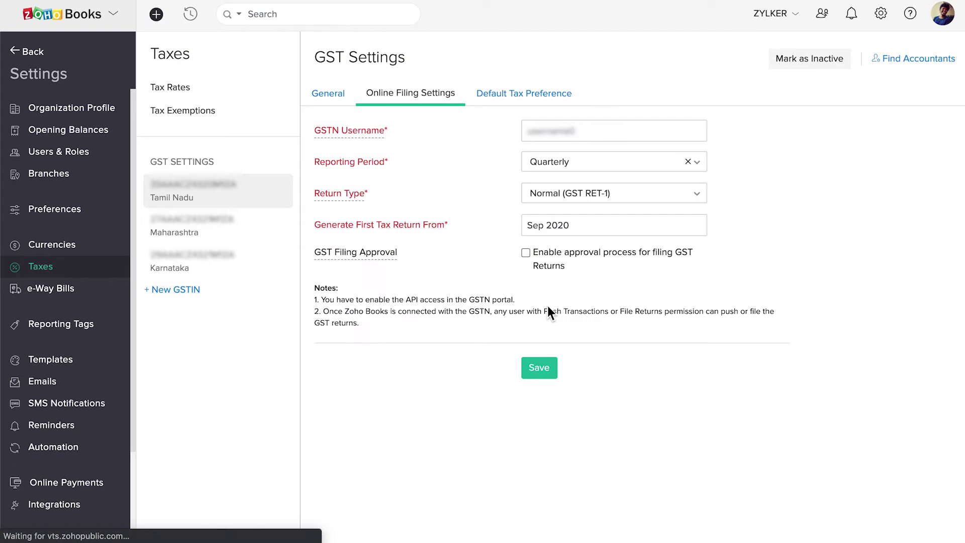
pyautogui.click(267, 228)
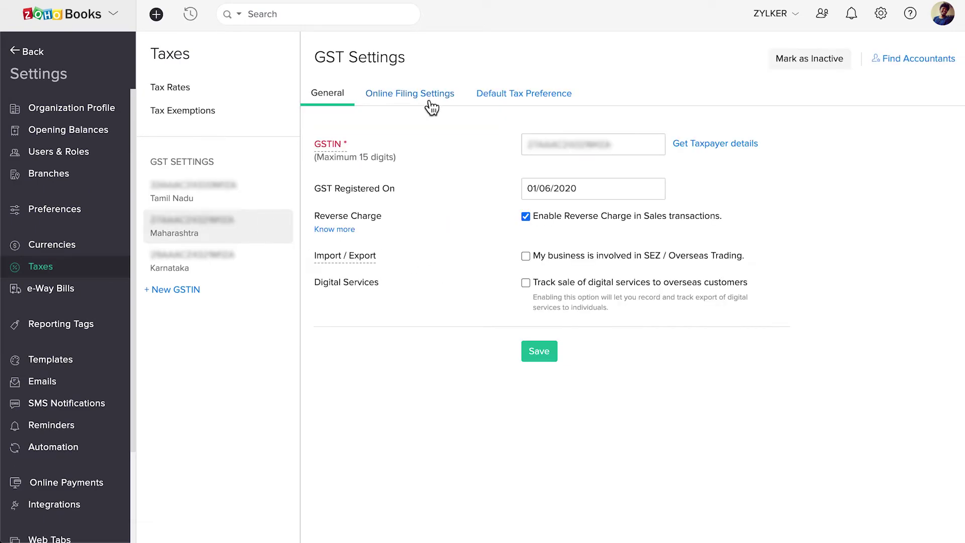
pyautogui.click(428, 104)
pyautogui.click(512, 100)
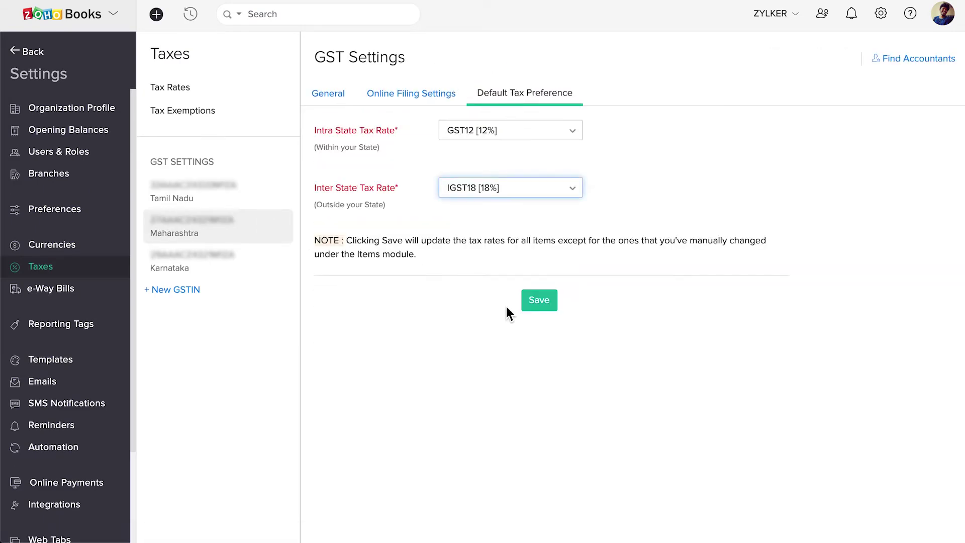
# Save GST12 intra-state and IGST18 inter-state as Karnataka's default taxes, returning to Branches
pyautogui.click(253, 261)
pyautogui.click(409, 93)
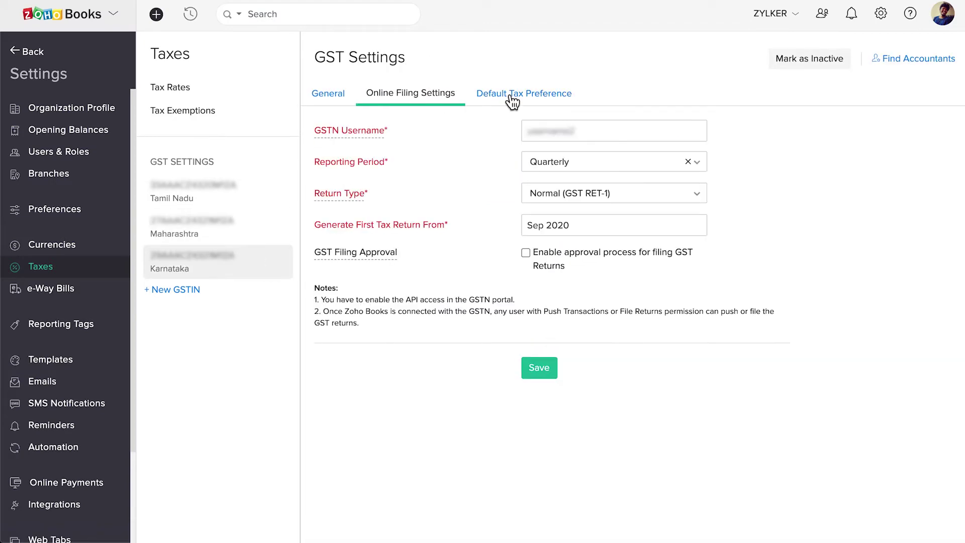
pyautogui.click(512, 95)
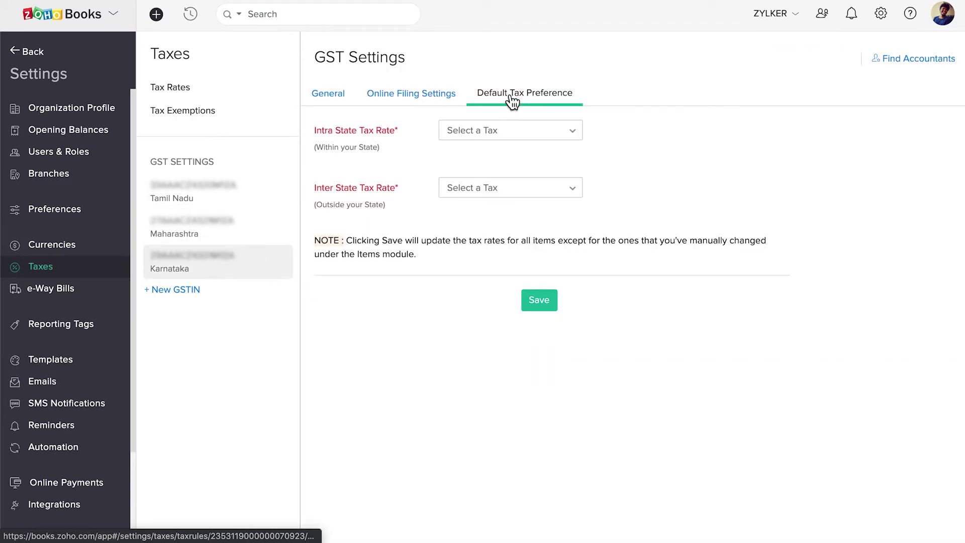
pyautogui.click(536, 306)
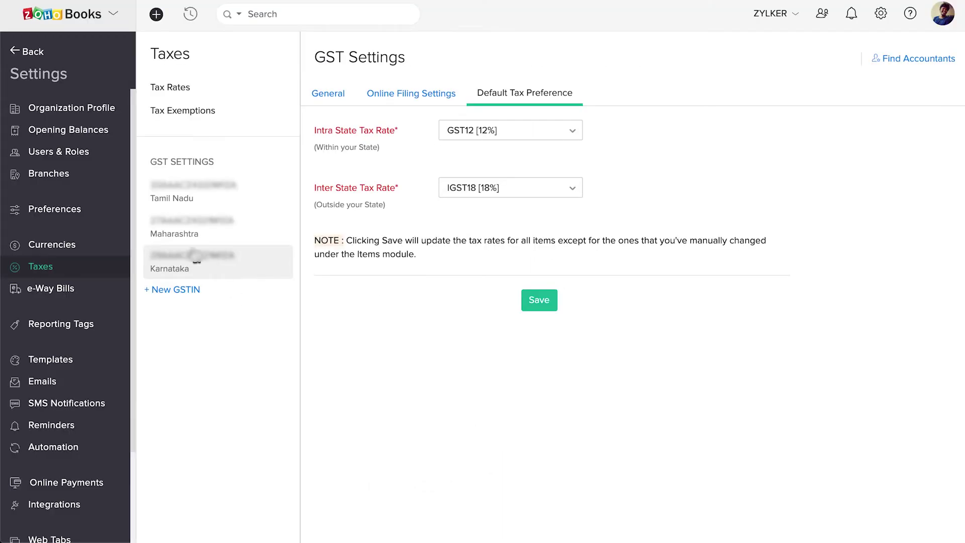
pyautogui.click(121, 184)
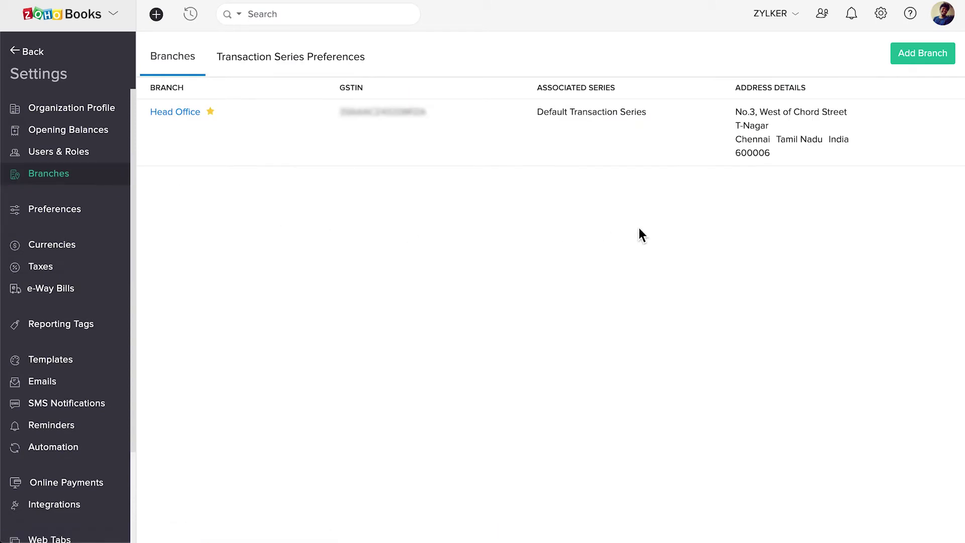
# Add a Mumbai branch at No.5, Bandra Street, Tilak Nagar, Mumbai, Maharashtra 400089
pyautogui.click(914, 61)
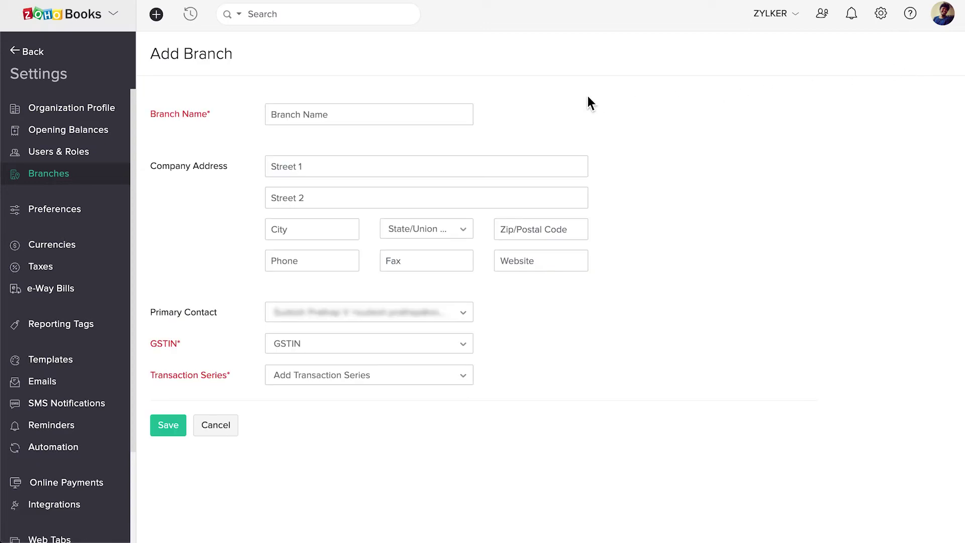
pyautogui.click(427, 114)
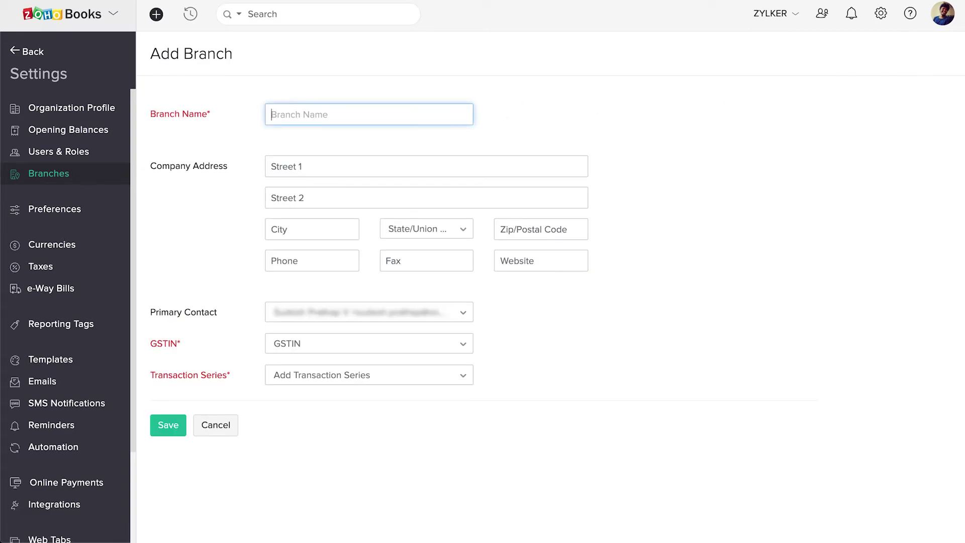
pyautogui.write('Mumbai')
pyautogui.press('Tab')
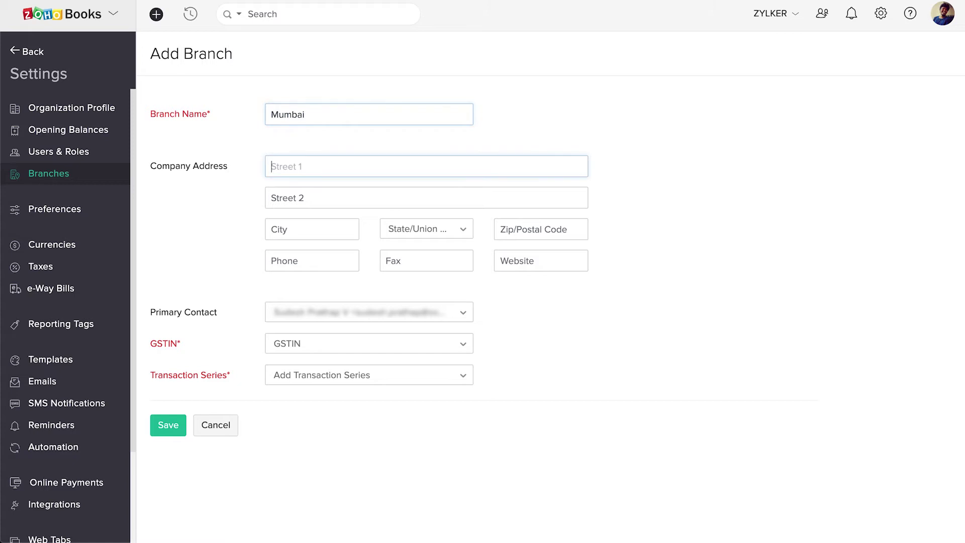
pyautogui.write('No.5')
pyautogui.press('Tab')
pyautogui.write('Bandra Street, Tilak Nagar')
pyautogui.press('Tab')
pyautogui.write('Mumbai')
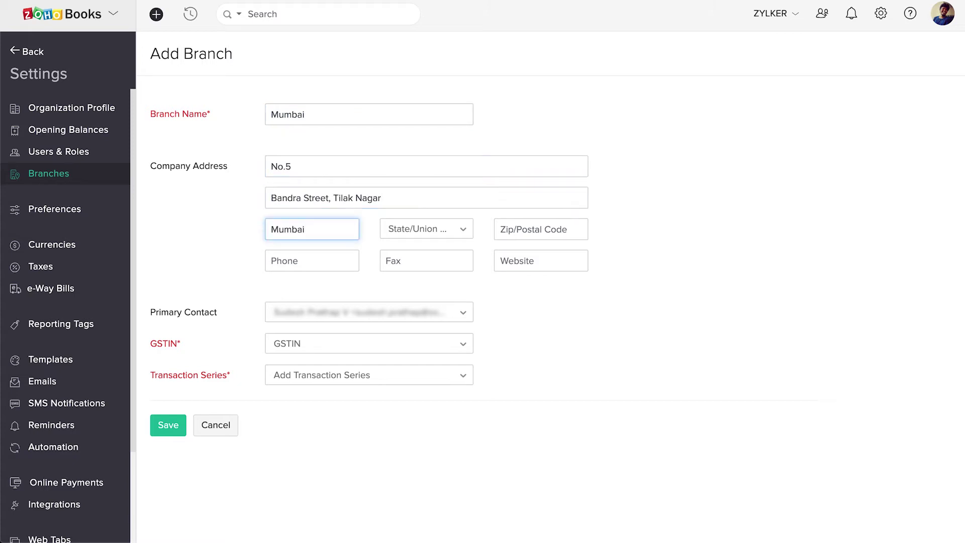
pyautogui.press('Tab')
pyautogui.write('Maha')
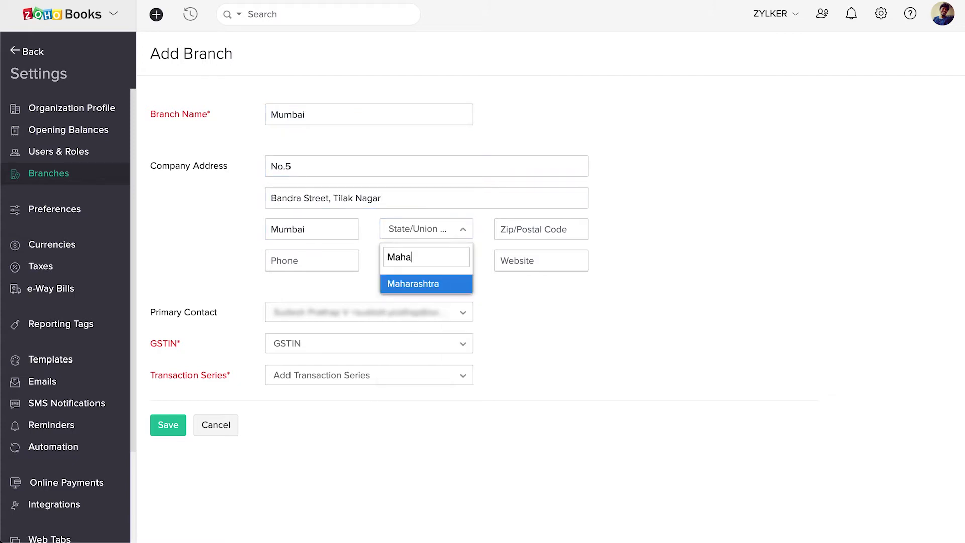
pyautogui.click(428, 283)
pyautogui.click(521, 236)
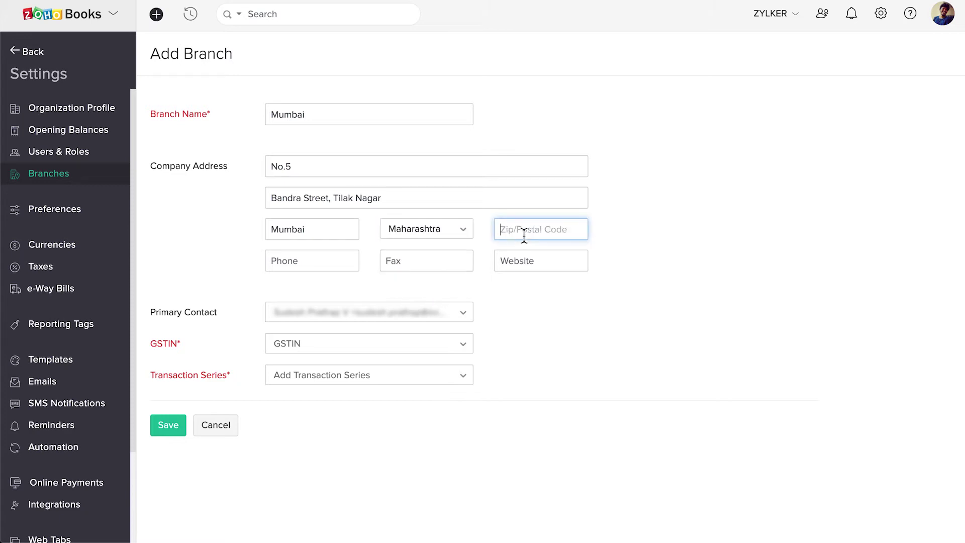
pyautogui.write('400089')
# Set the Mumbai branch's primary contact and GSTIN, and begin a new transaction series
pyautogui.click(470, 315)
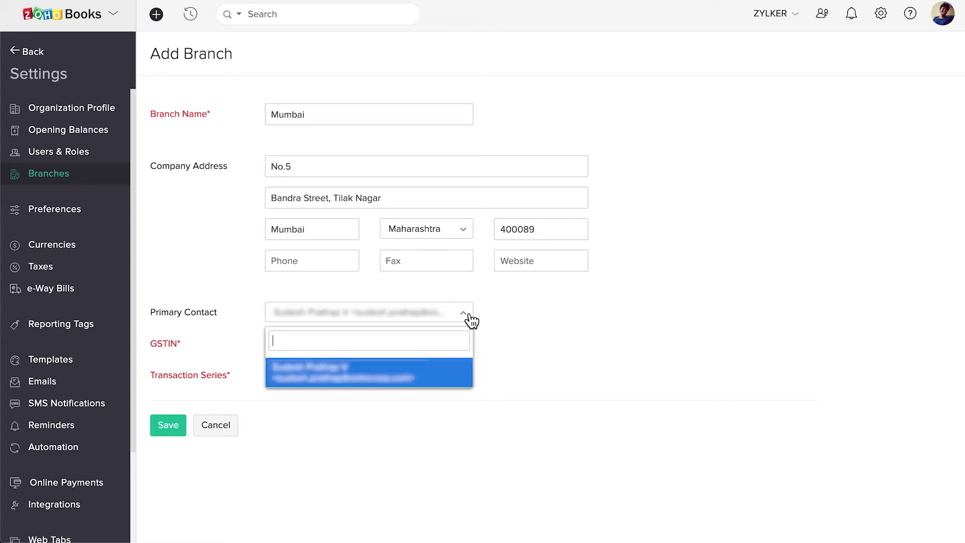
pyautogui.click(460, 373)
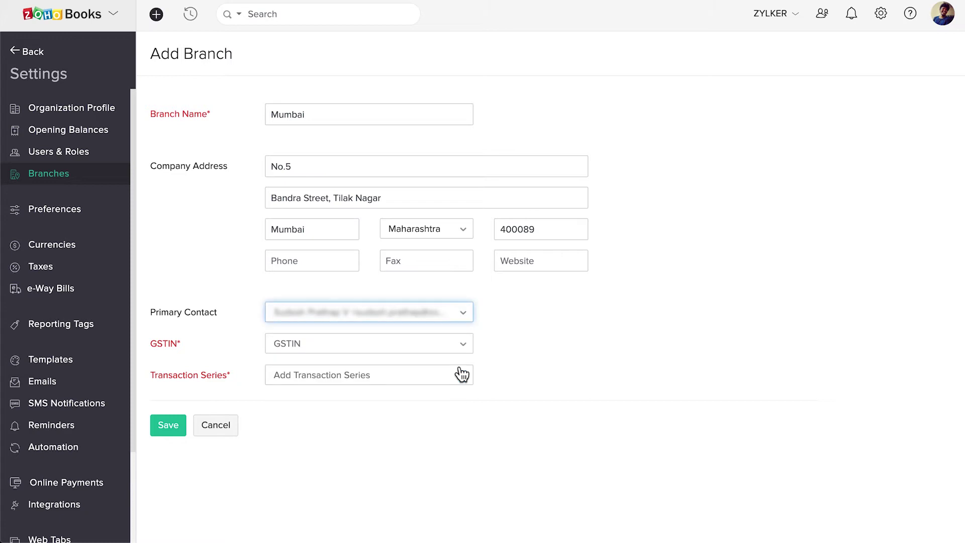
pyautogui.click(413, 346)
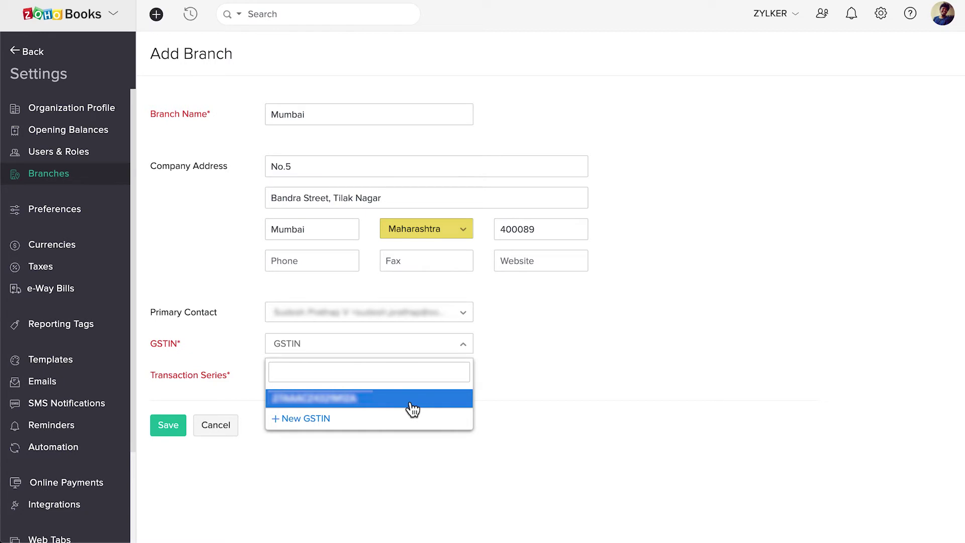
pyautogui.click(412, 399)
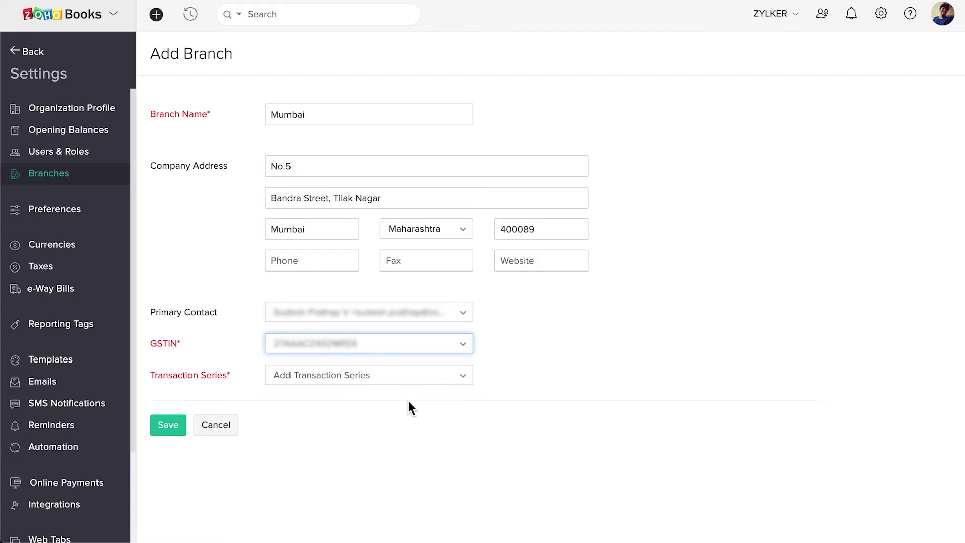
pyautogui.click(383, 376)
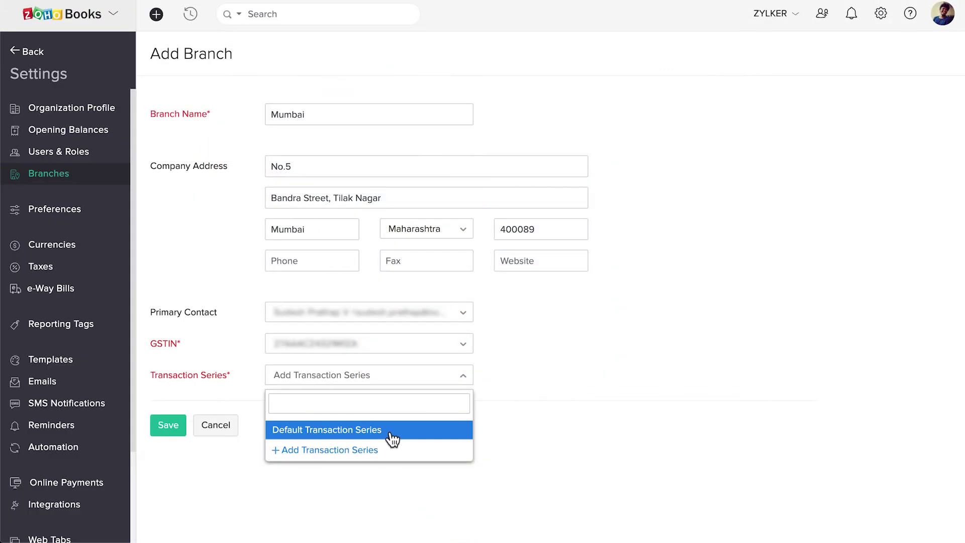
pyautogui.click(394, 451)
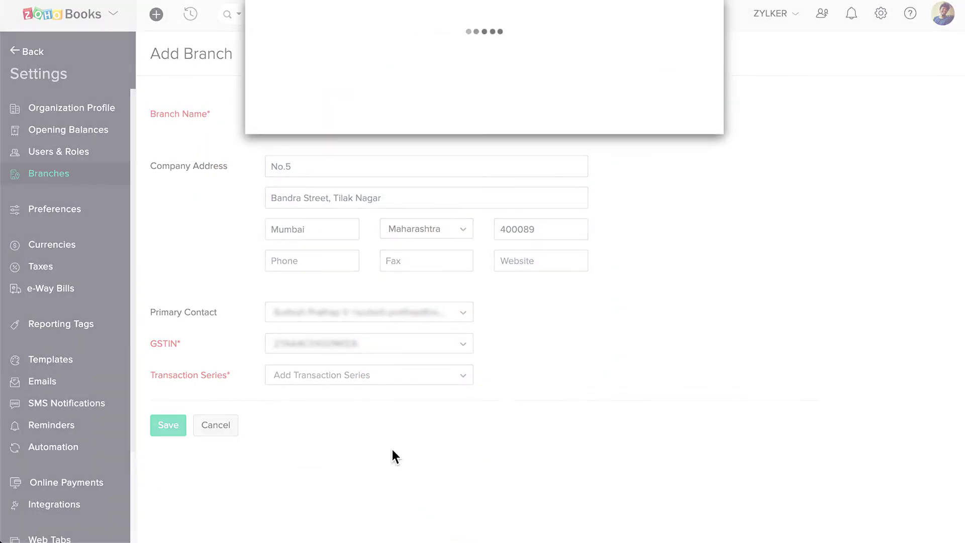
# Name the series Mumbai and prefix Credit Note, Purchase Order and Sales Order with MU-
pyautogui.click(444, 72)
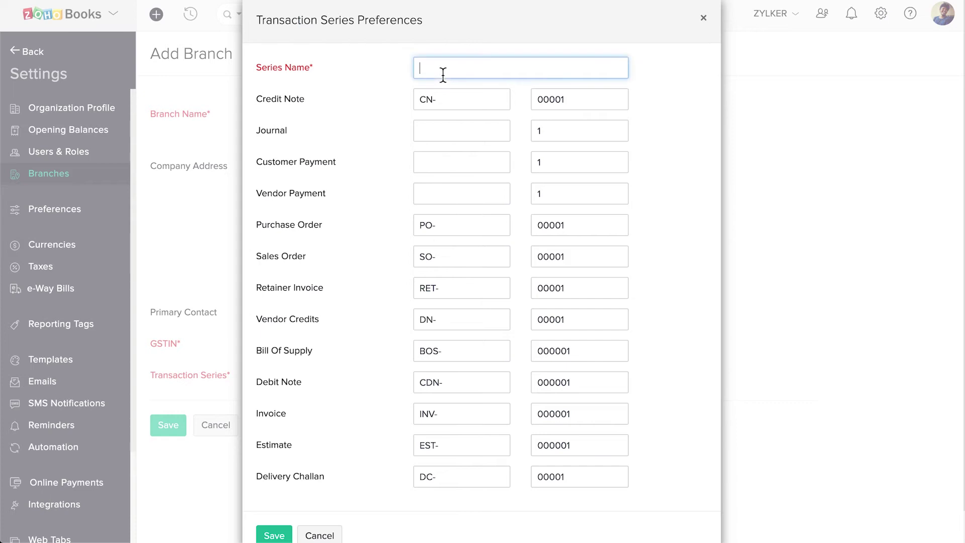
pyautogui.write('Mumbai')
pyautogui.press('Tab')
pyautogui.press('Home')
pyautogui.write('M')
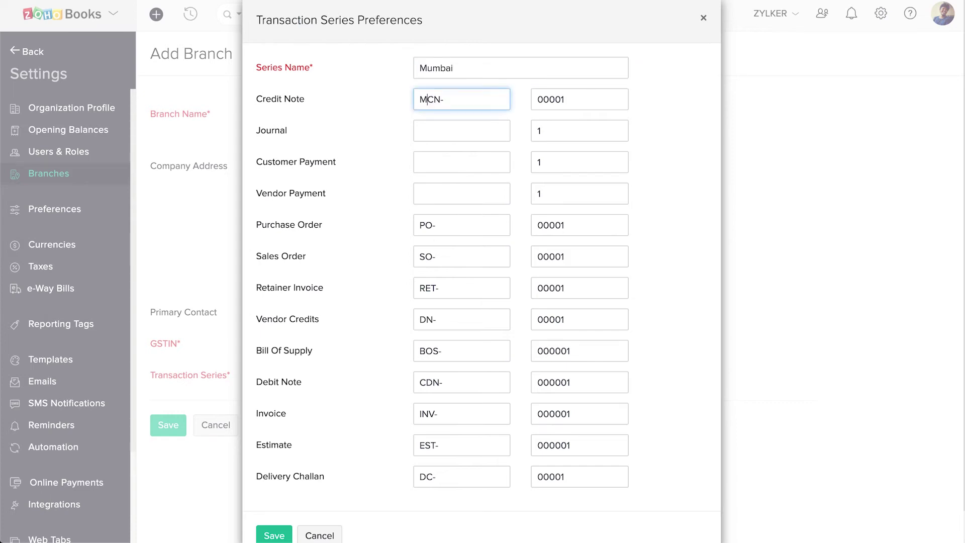
pyautogui.write('U-')
pyautogui.press('End')
pyautogui.press('BackSpace')
pyautogui.click(446, 224)
pyautogui.press('BackSpace')
pyautogui.write('MU-')
pyautogui.press('Tab')
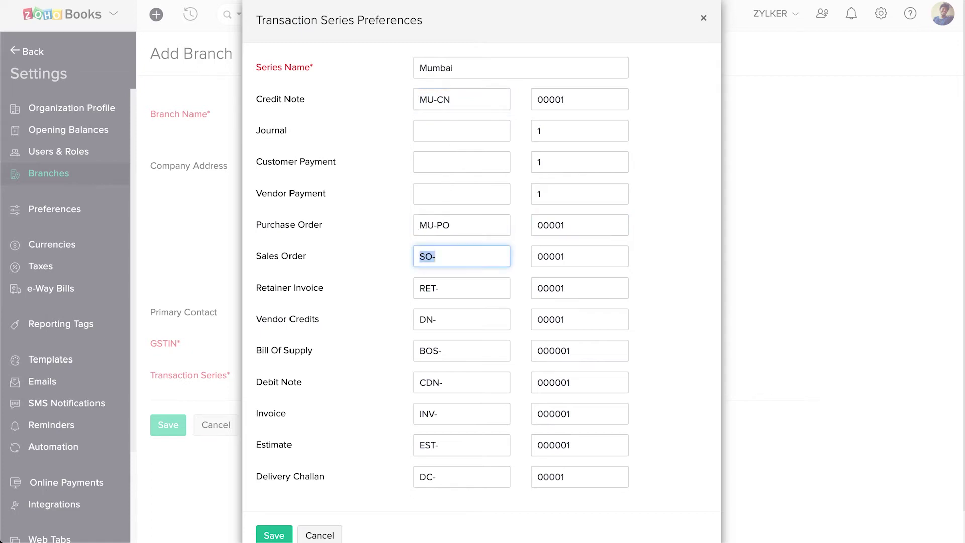
pyautogui.press('End')
pyautogui.press('BackSpace')
pyautogui.press('Home')
# Prefix Retainer Invoice, Vendor Credits (MU-VC) and Delivery Challan with MU-, then save series and branch
pyautogui.write('MU-')
pyautogui.press('Tab')
pyautogui.press('Tab')
pyautogui.press('Home')
pyautogui.write('MU-')
pyautogui.press('Tab')
pyautogui.press('Tab')
pyautogui.write('MU-VC')
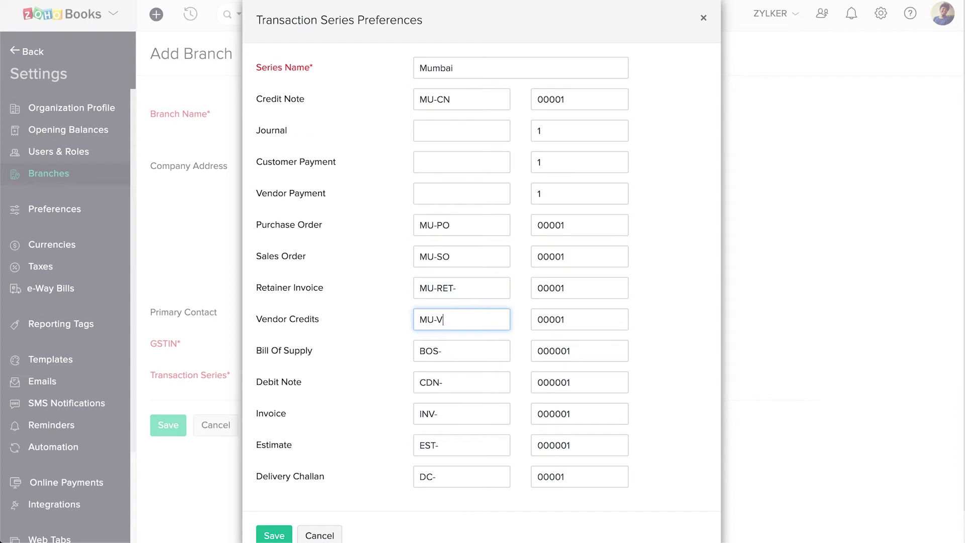
pyautogui.press('Tab')
pyautogui.press('Tab')
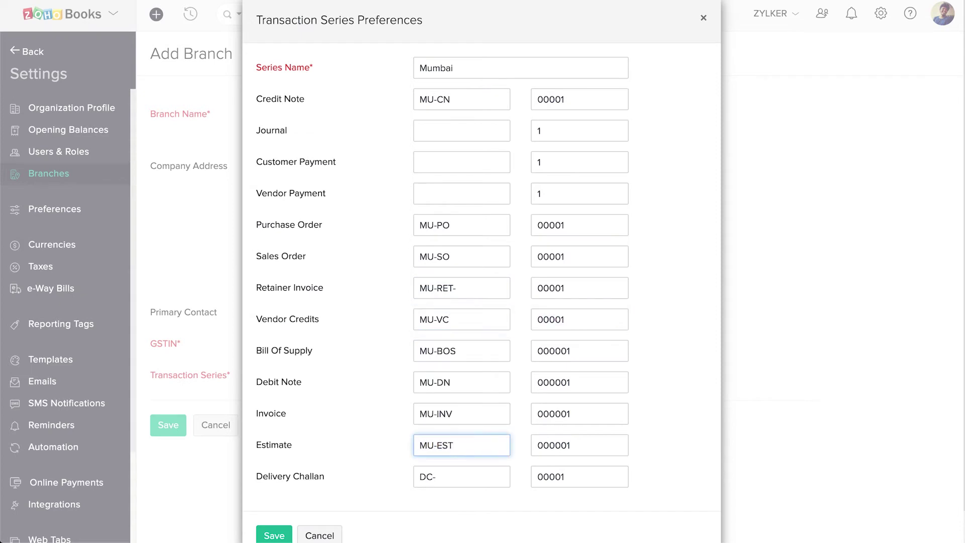
pyautogui.press('Tab')
pyautogui.press('Tab')
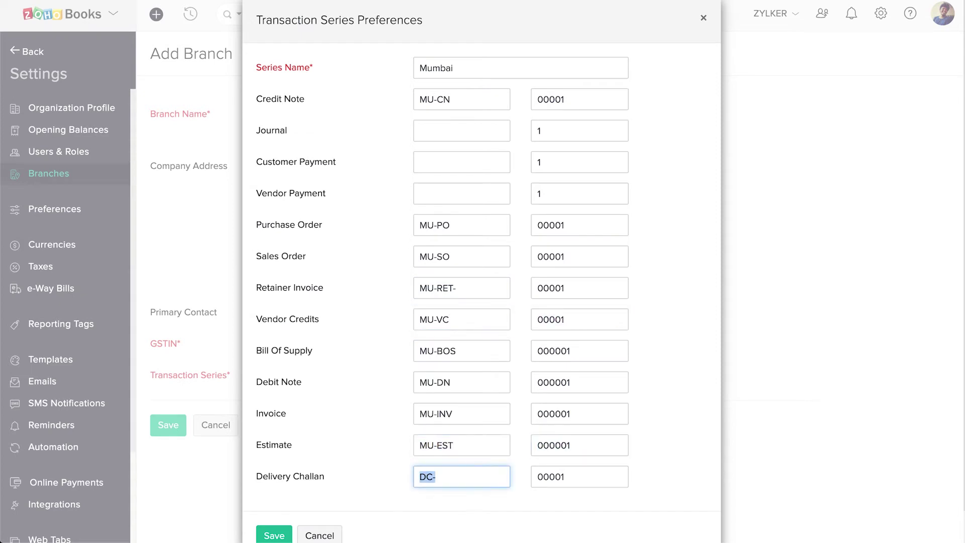
pyautogui.press('Home')
pyautogui.write('MU-')
pyautogui.scroll(-1, 482, 302)
pyautogui.click(284, 502)
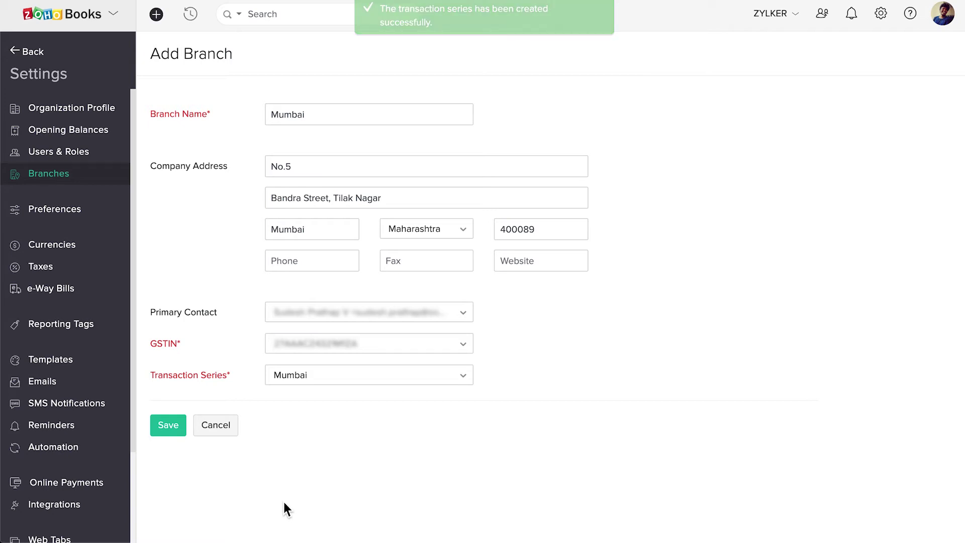
pyautogui.click(168, 424)
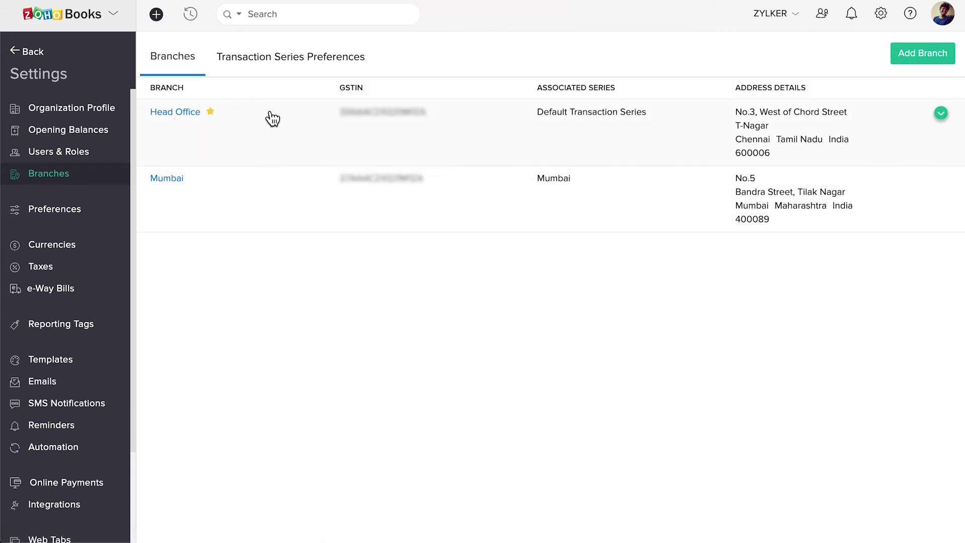
# Create and save a Bangalore transaction series with BLR- prefixes for the new Karnataka branch
pyautogui.click(274, 68)
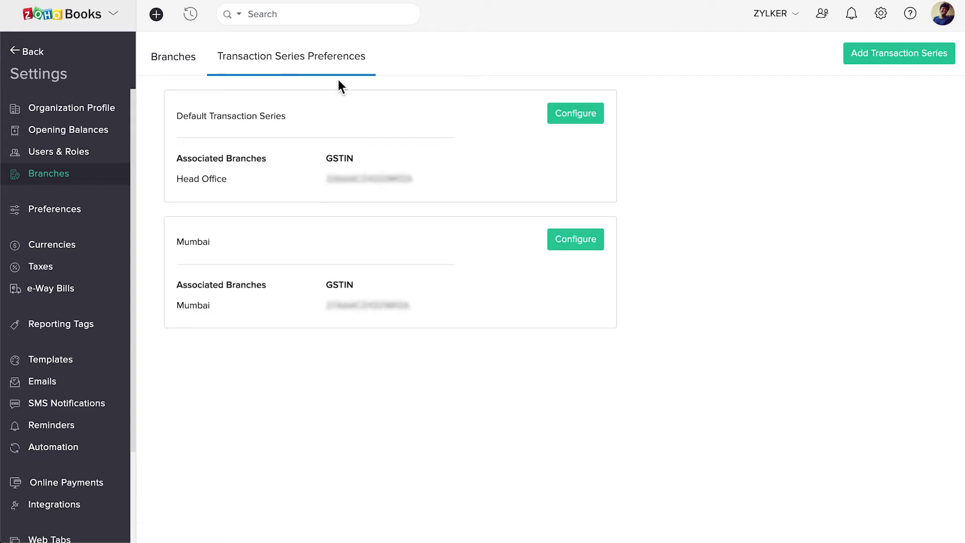
pyautogui.click(879, 55)
pyautogui.click(575, 67)
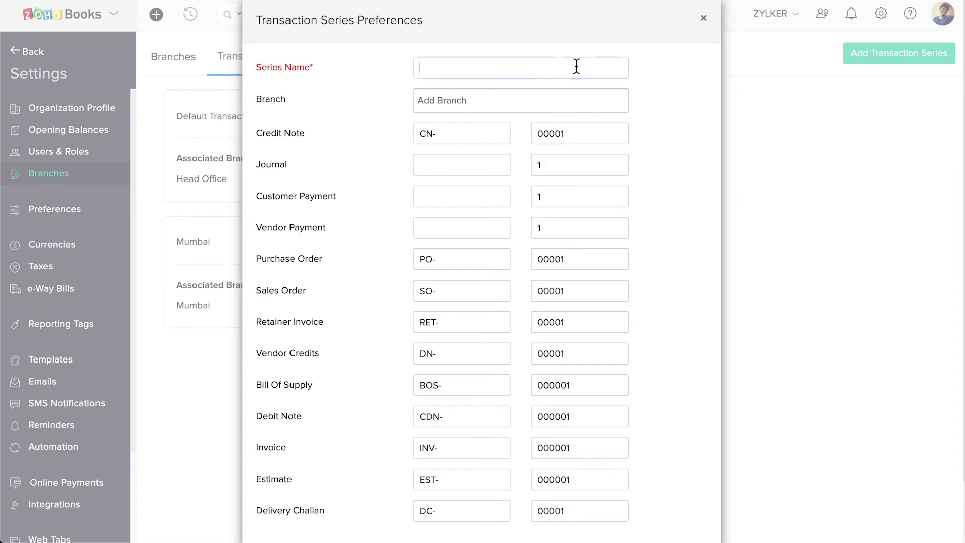
pyautogui.write('Bangalore')
pyautogui.click(420, 133)
pyautogui.write('BLR-')
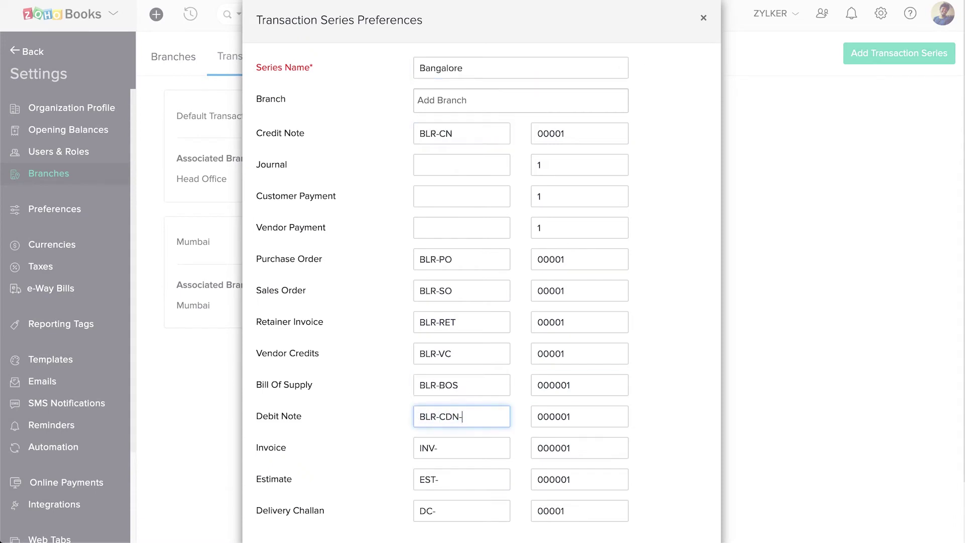
pyautogui.press('BackSpace')
pyautogui.press('BackSpace')
pyautogui.press('BackSpace')
pyautogui.press('BackSpace')
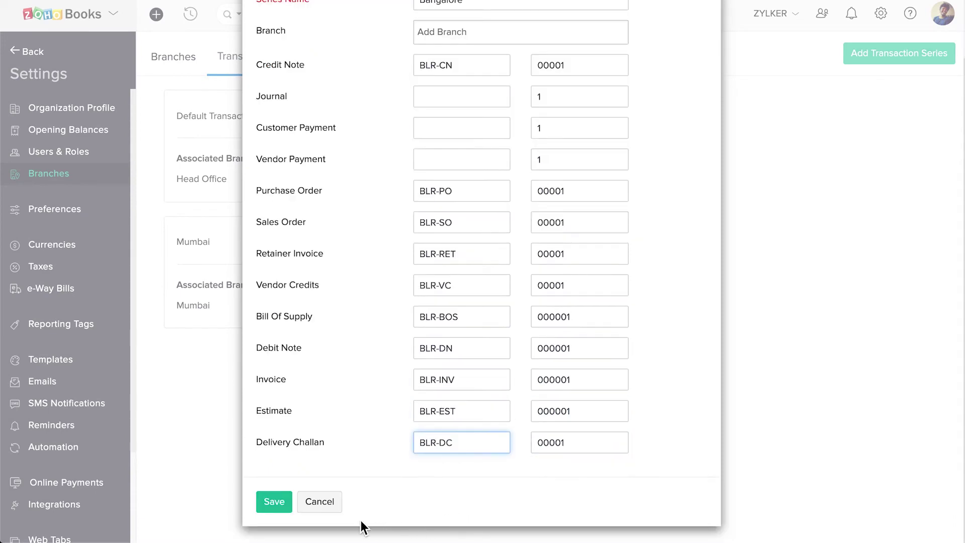
pyautogui.click(280, 503)
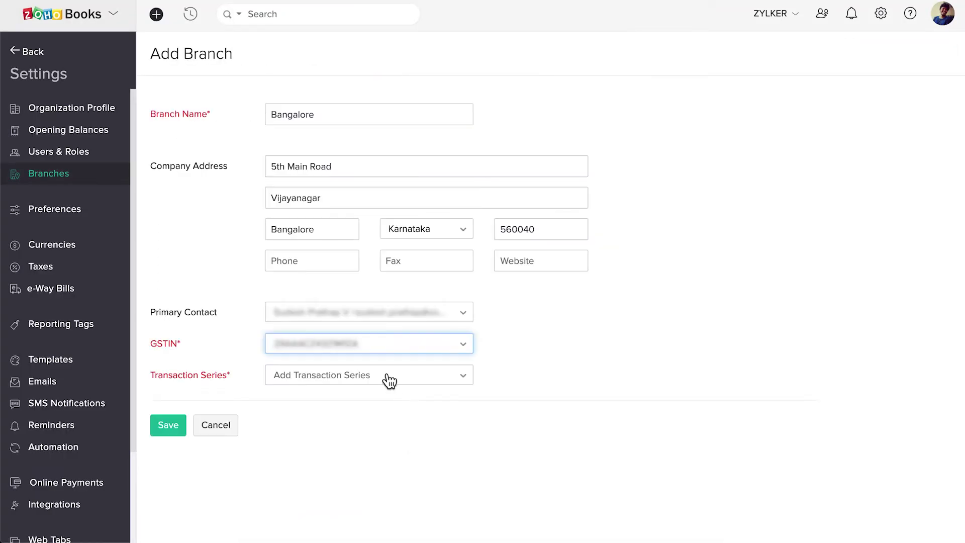
pyautogui.click(387, 378)
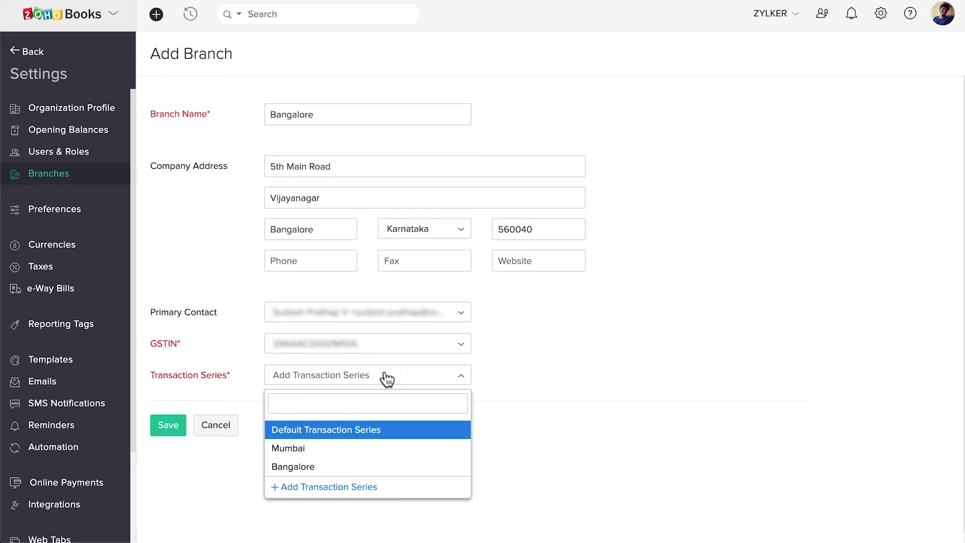
# Assign the Bangalore transaction series to the Bangalore branch and save it
pyautogui.click(378, 469)
pyautogui.click(176, 426)
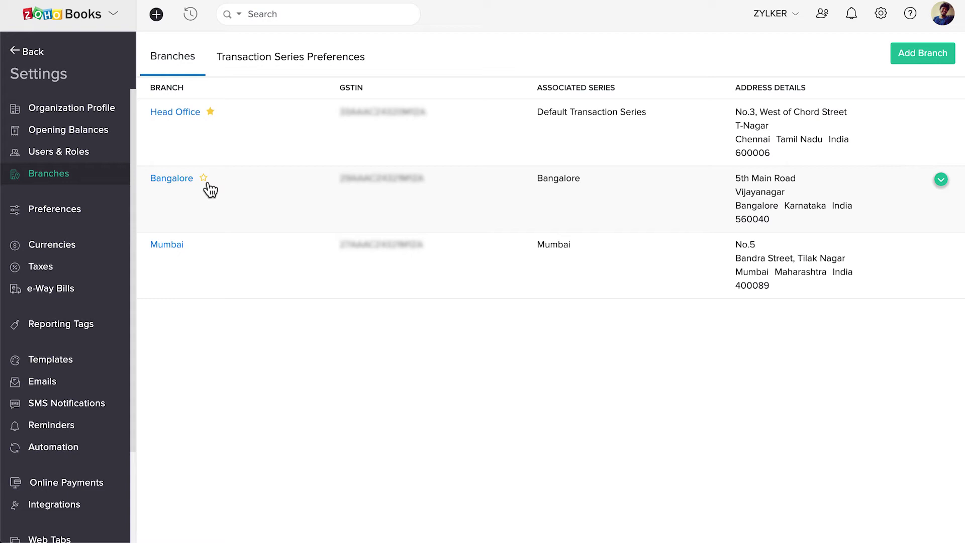
# Mark Bangalore as primary, then switch the primary branch back to Head Office
pyautogui.click(204, 179)
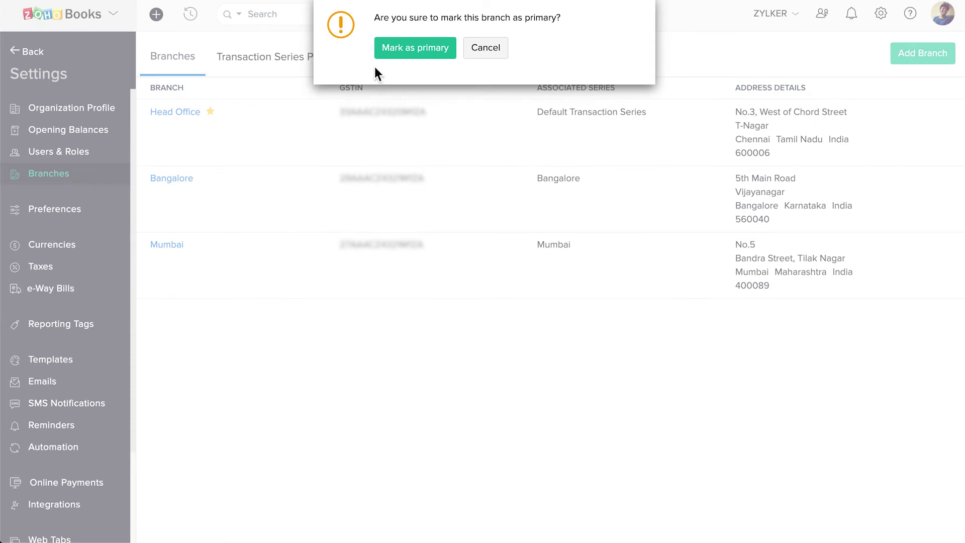
pyautogui.click(400, 56)
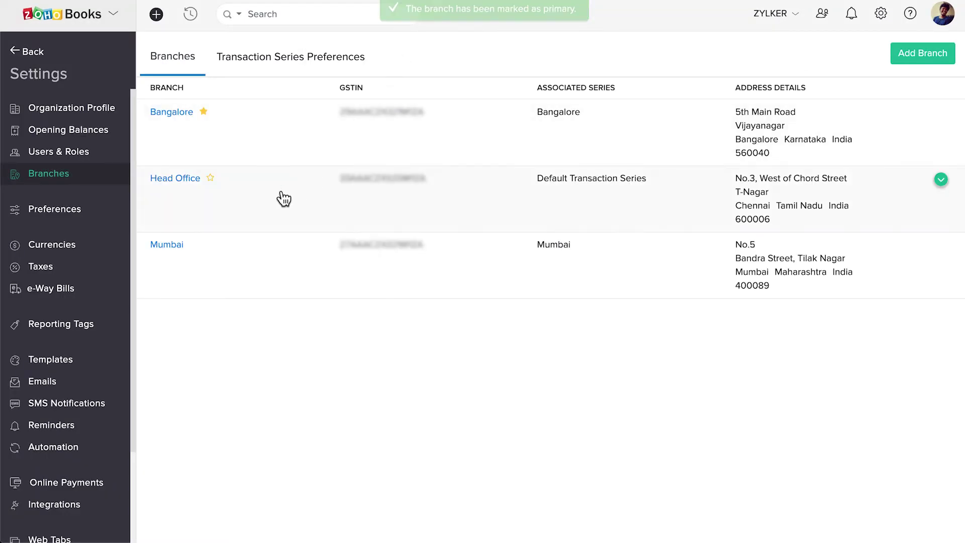
pyautogui.click(210, 178)
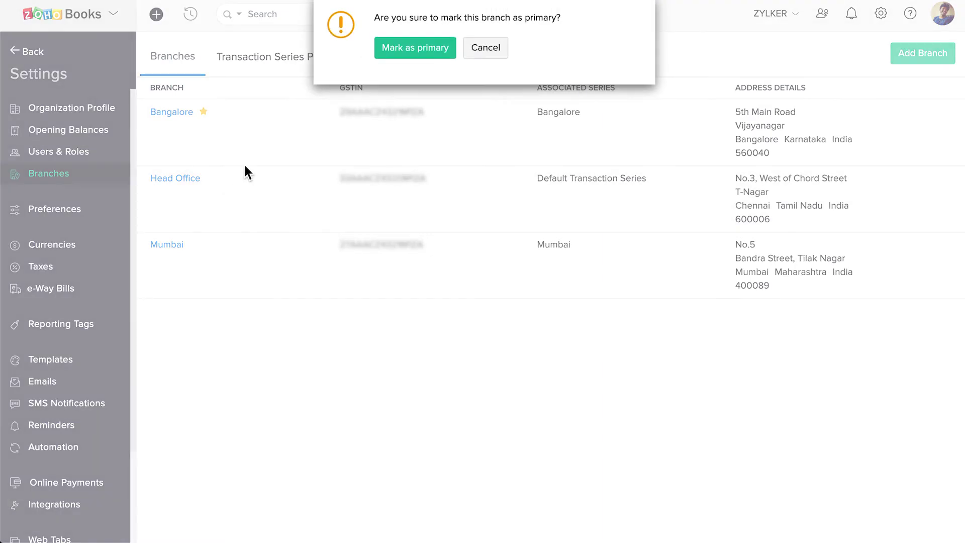
pyautogui.click(400, 50)
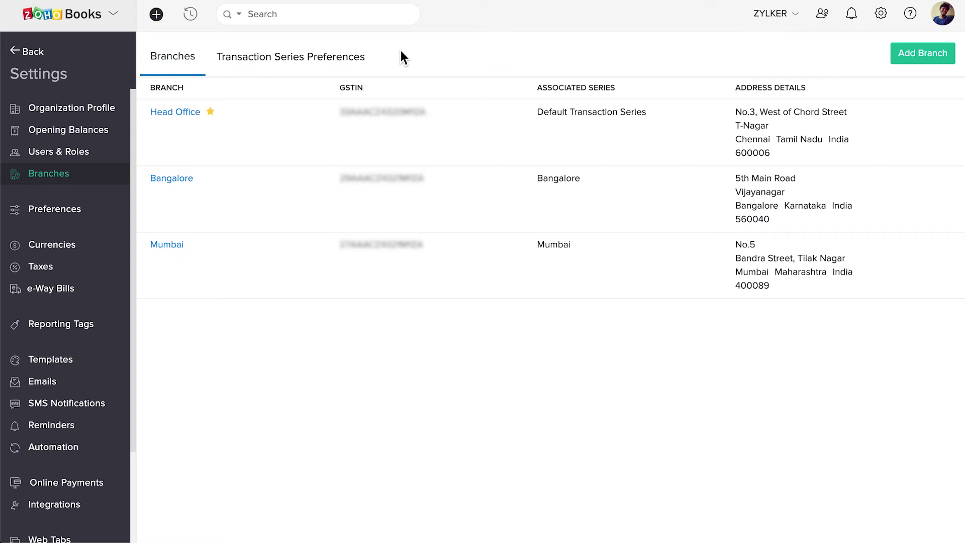
# Start a new invoice from the Sales Invoices list
pyautogui.click(44, 59)
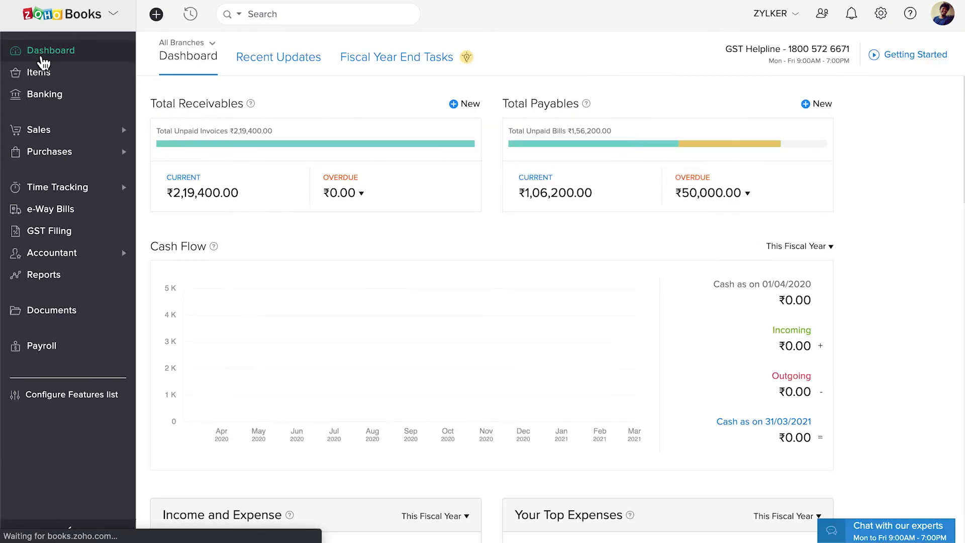
pyautogui.click(68, 132)
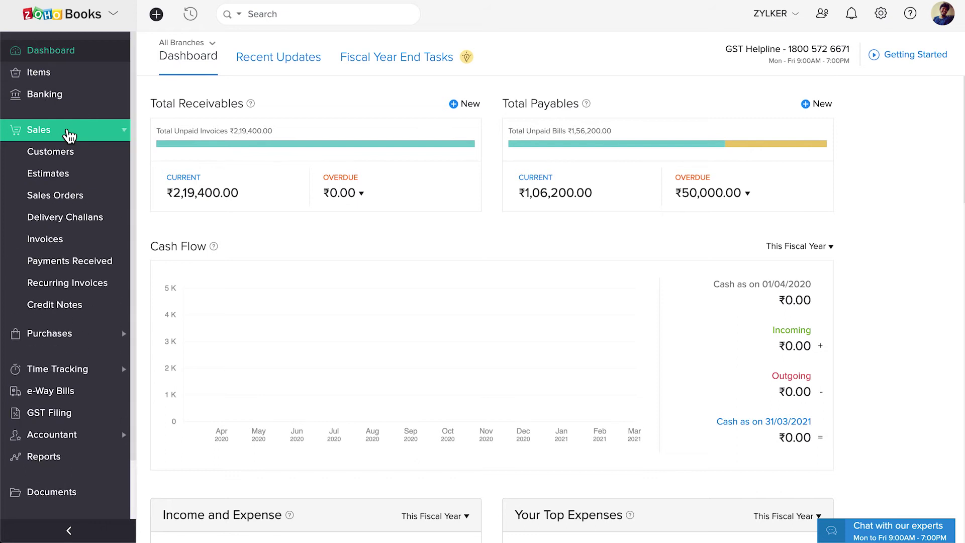
pyautogui.click(70, 247)
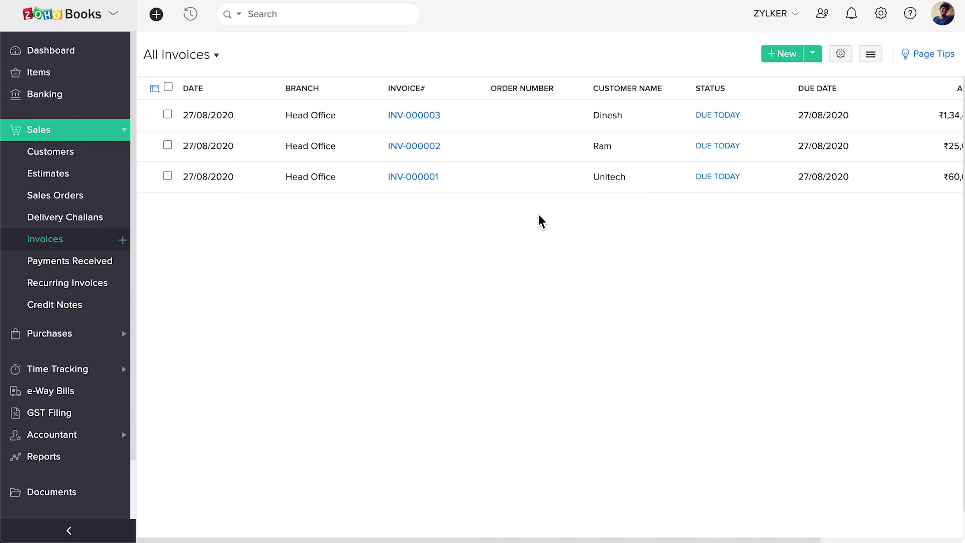
pyautogui.click(782, 60)
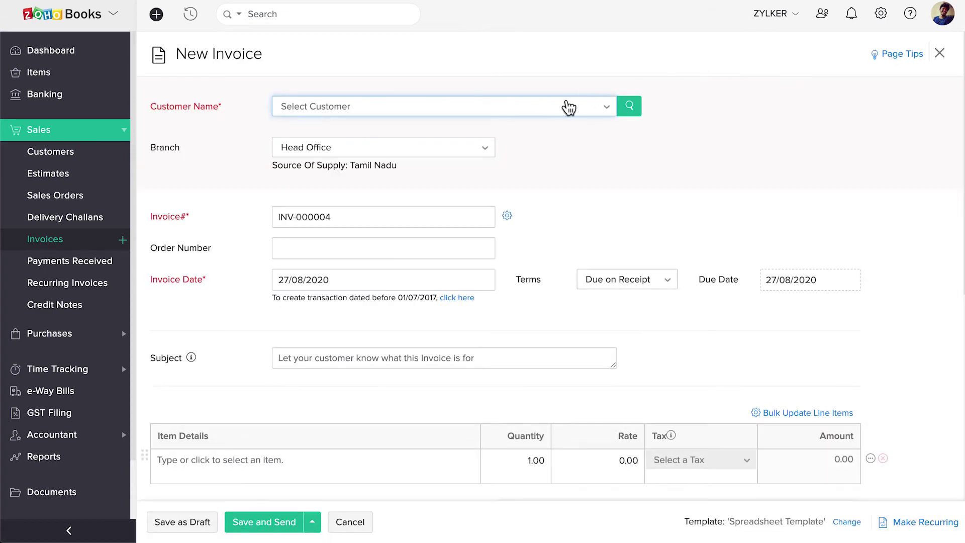
# Bill the customer for iPhone X under the Bangalore branch as BLR-INV000002 and save as draft
pyautogui.click(548, 111)
pyautogui.click(521, 197)
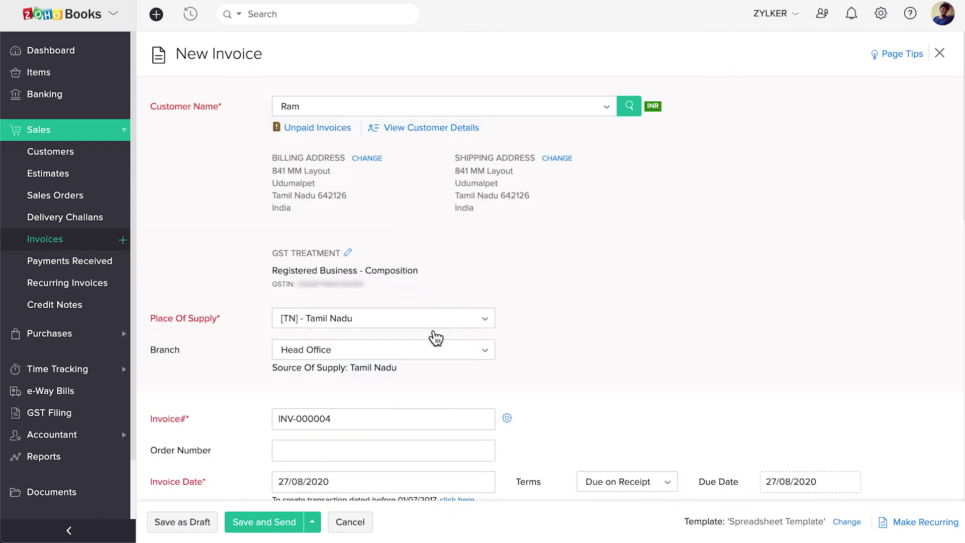
pyautogui.click(418, 356)
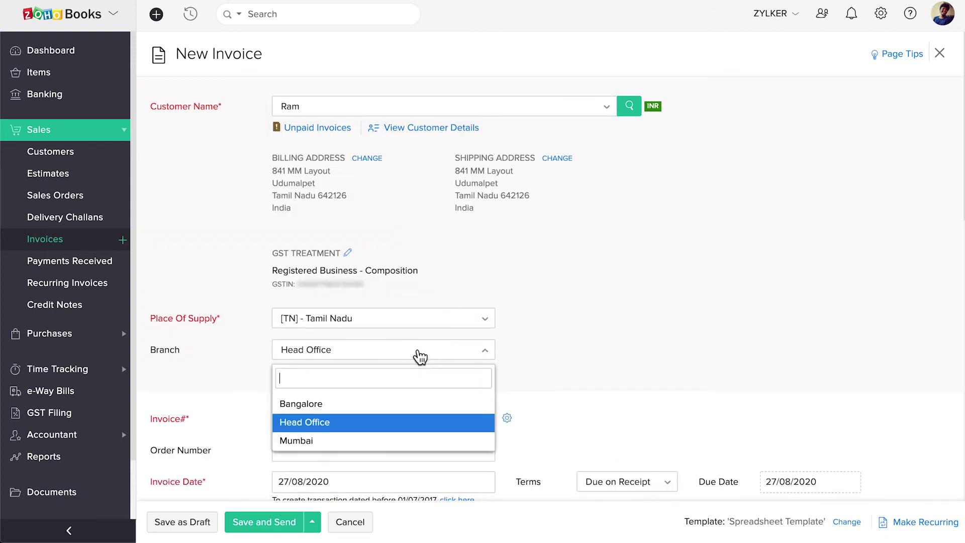
pyautogui.click(387, 404)
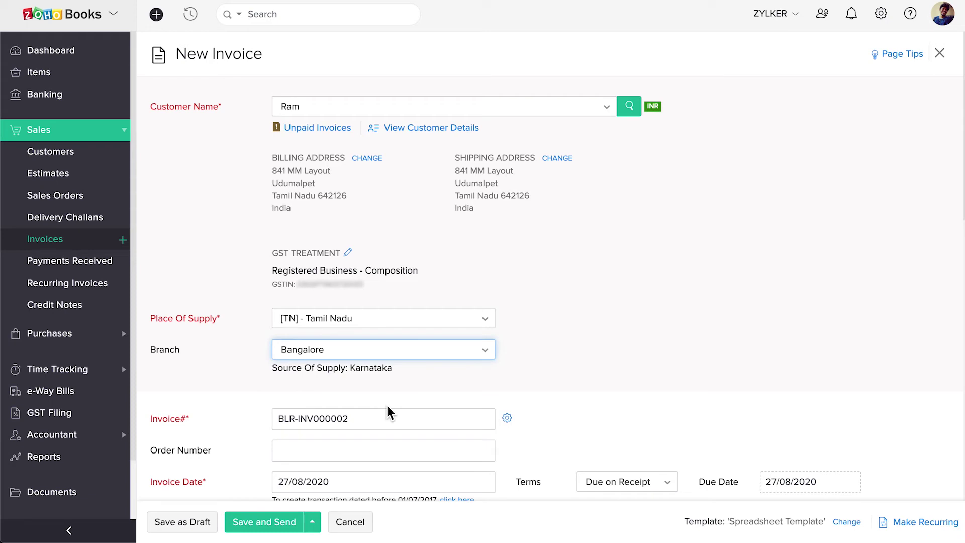
pyautogui.click(391, 418)
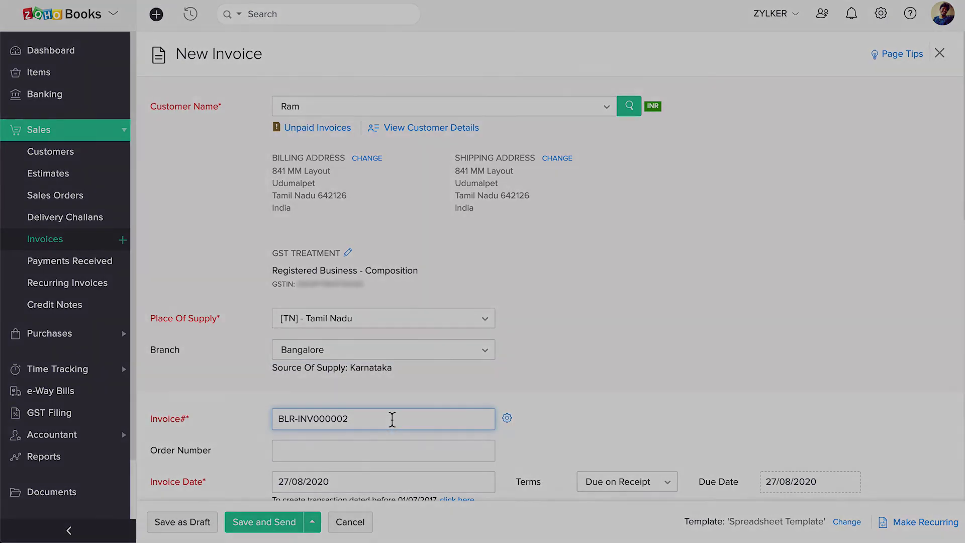
pyautogui.scroll(-7, 392, 419)
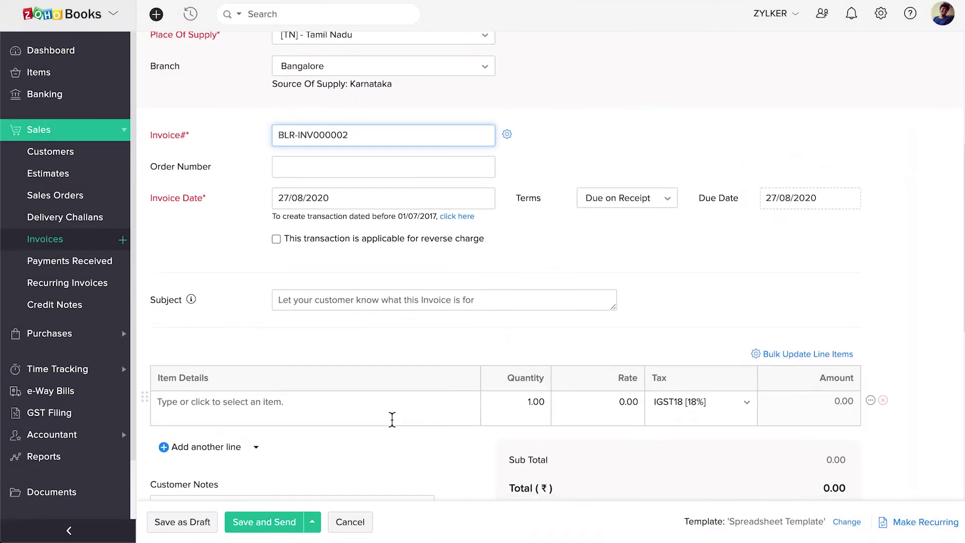
pyautogui.scroll(-2, 392, 419)
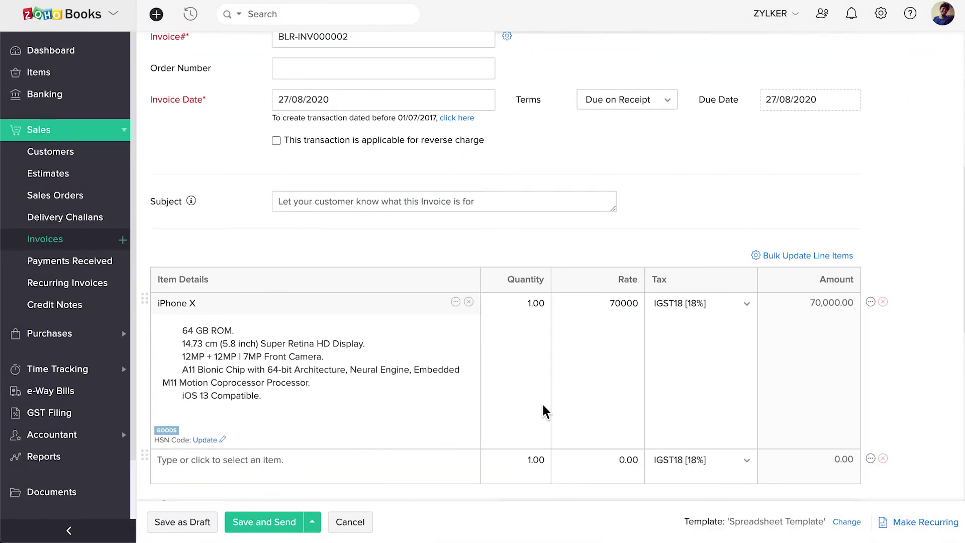
pyautogui.scroll(-2, 721, 318)
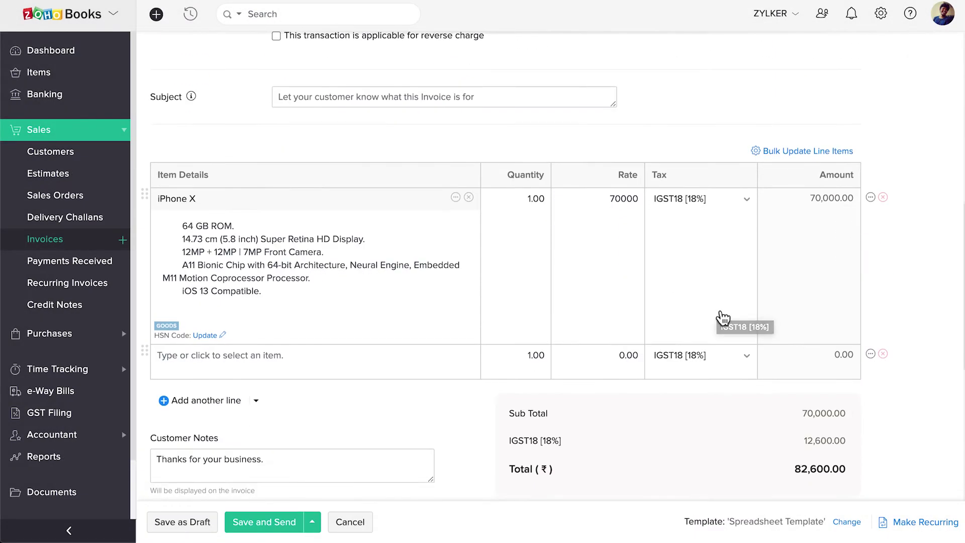
pyautogui.scroll(-3, 721, 317)
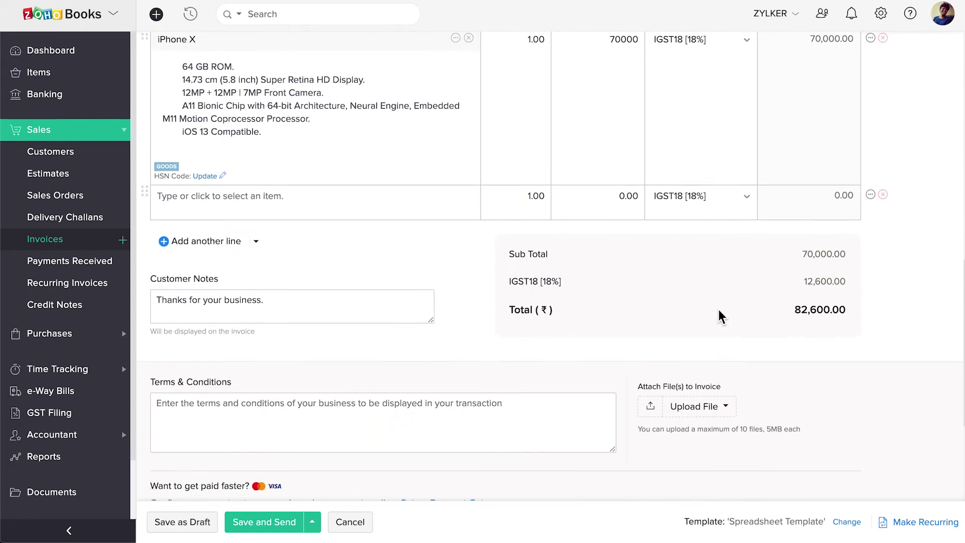
pyautogui.click(200, 526)
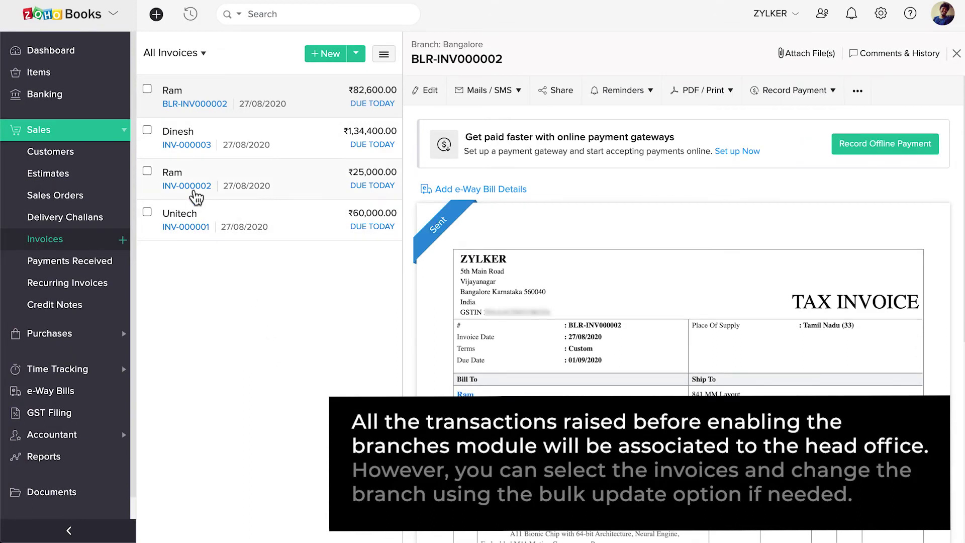
# Bulk-update invoices INV-000001, INV-000002 and INV-000003 to branch Delhi with reason 'Branch change'
pyautogui.click(147, 131)
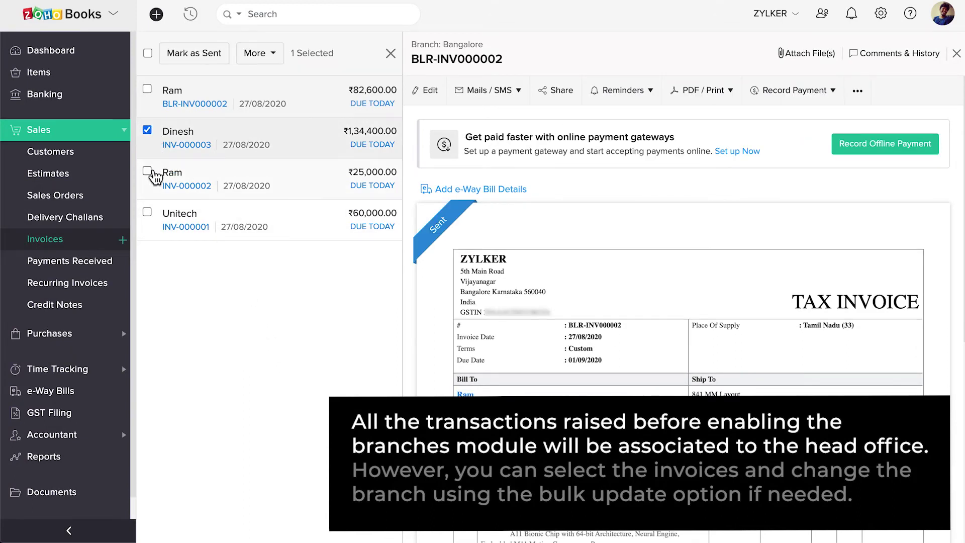
pyautogui.click(146, 171)
pyautogui.click(147, 212)
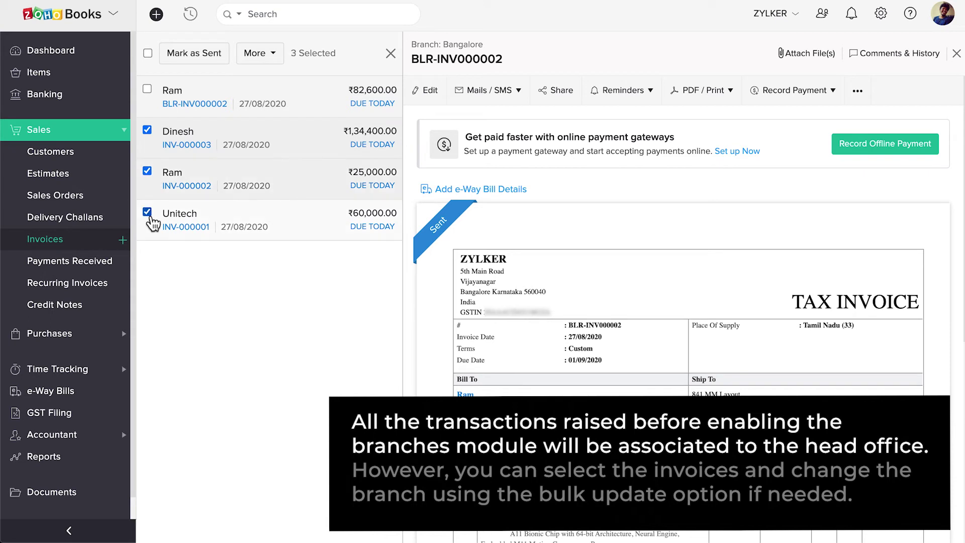
pyautogui.click(265, 55)
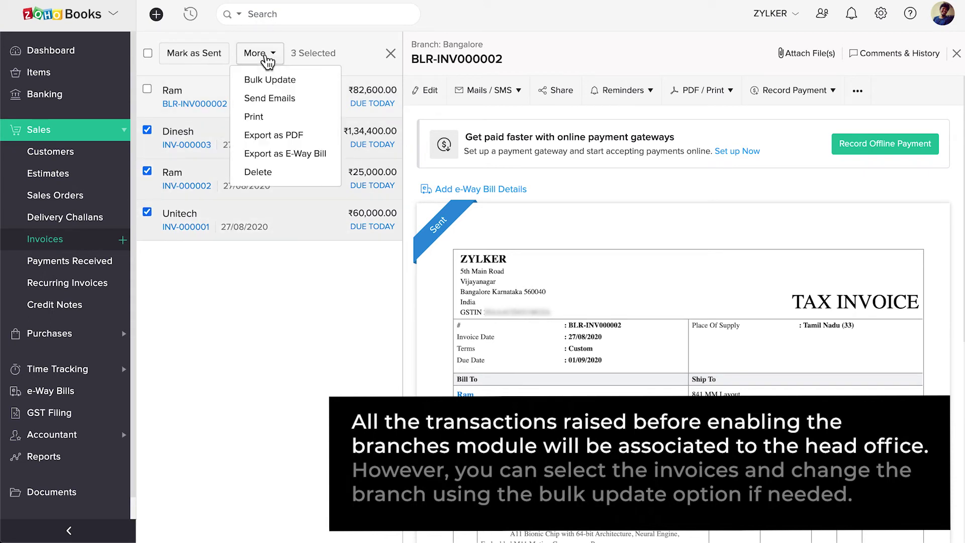
pyautogui.click(311, 80)
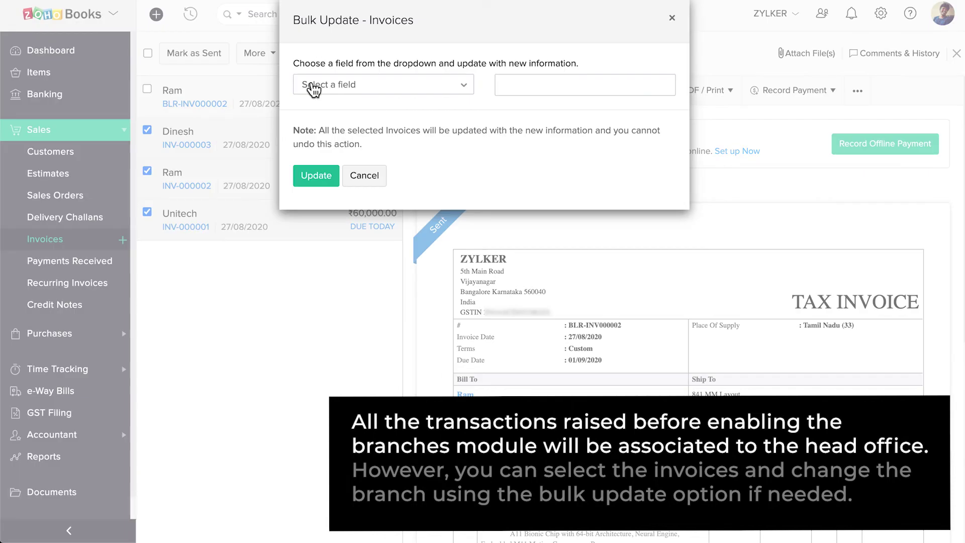
pyautogui.click(408, 94)
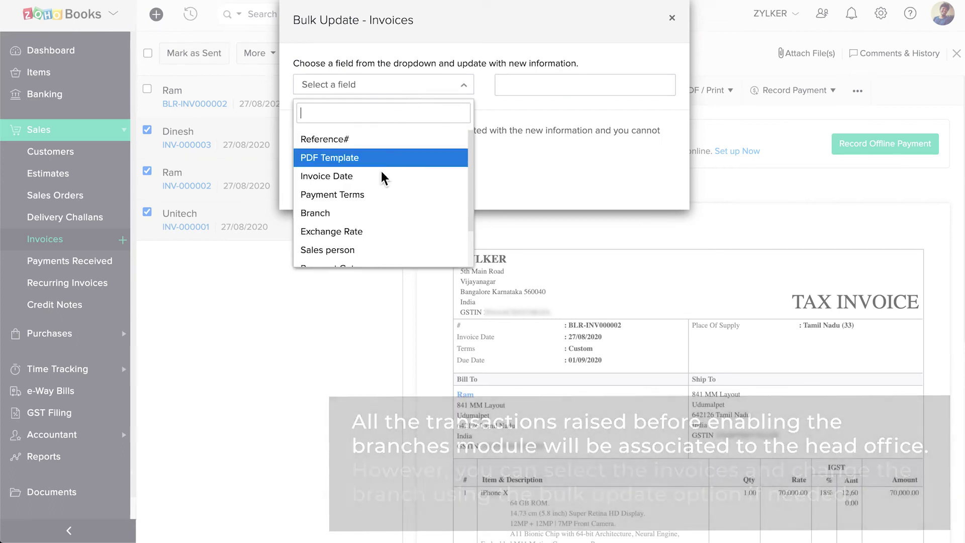
pyautogui.click(378, 216)
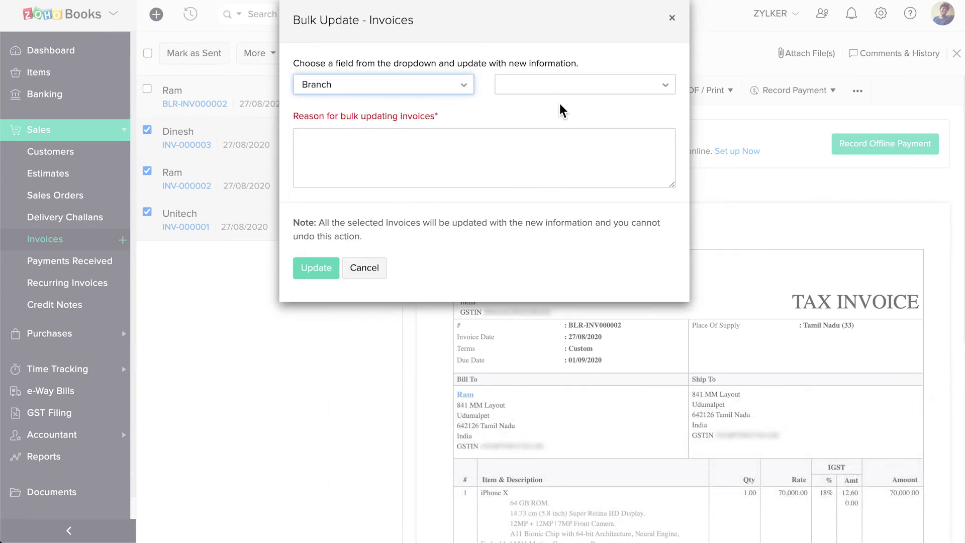
pyautogui.click(587, 88)
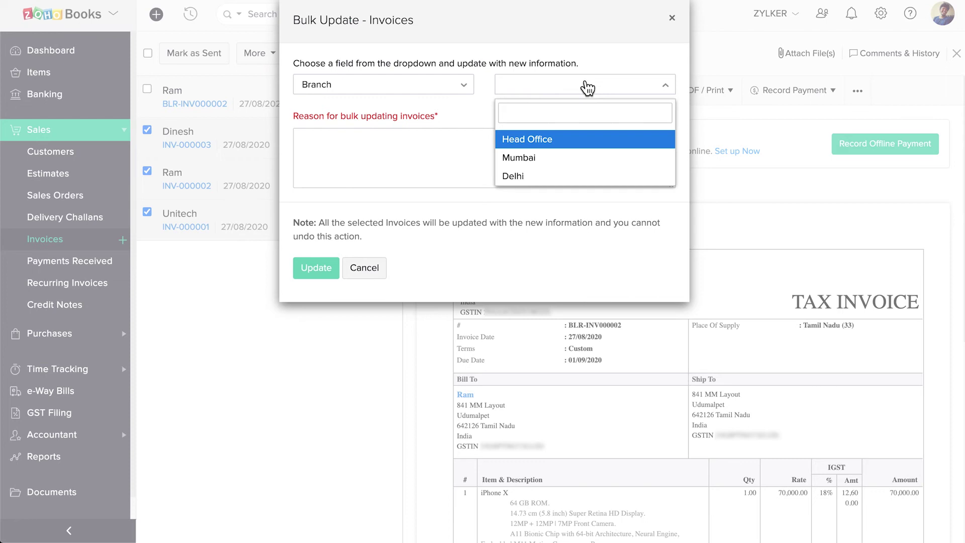
pyautogui.click(553, 175)
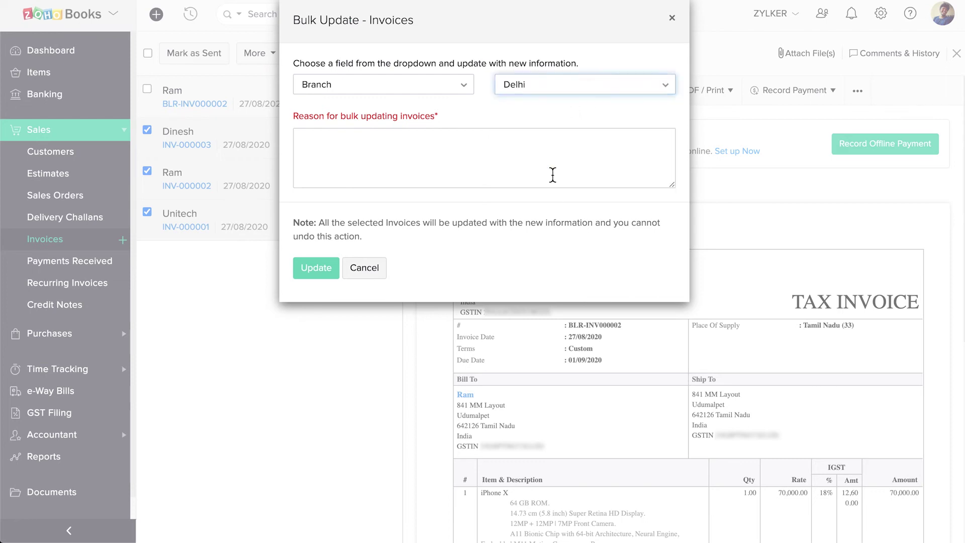
pyautogui.click(553, 174)
pyautogui.write('Branch change')
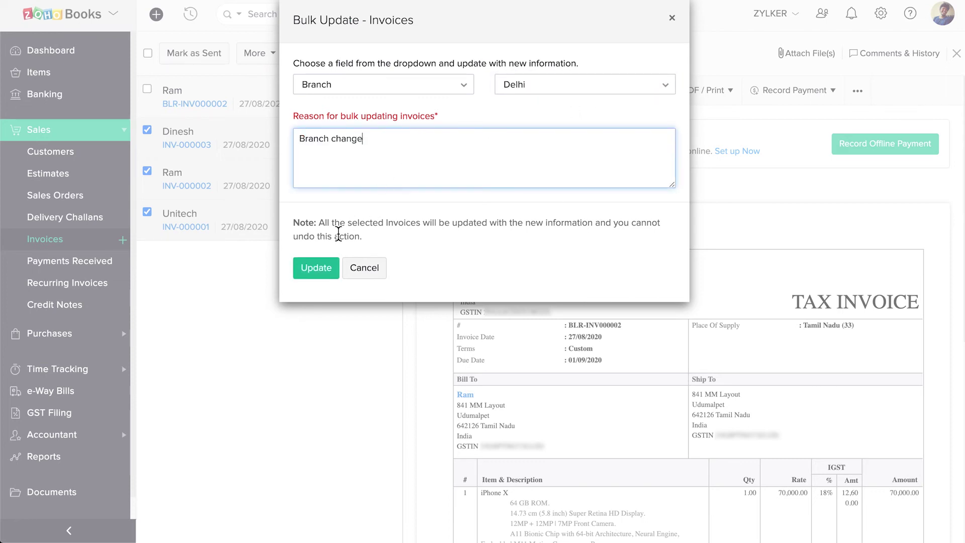
pyautogui.click(314, 275)
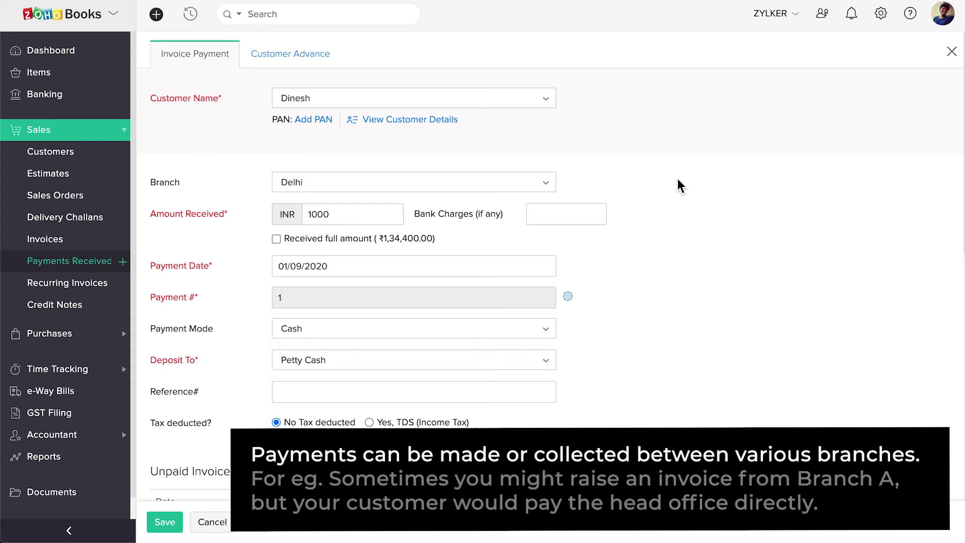
# Record the payment under Head Office and convert estimate MU-EST000001 into invoice MU-INV000001
pyautogui.click(501, 183)
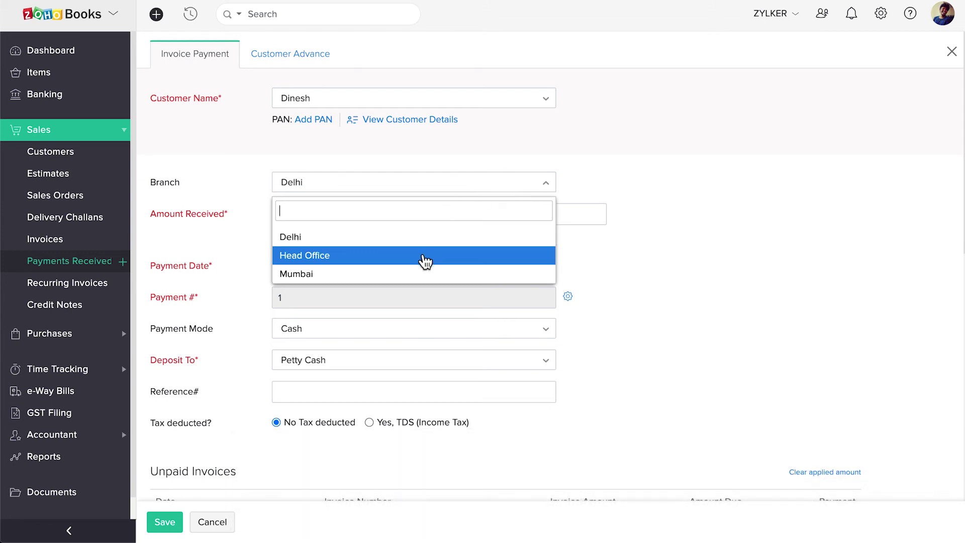
pyautogui.click(424, 259)
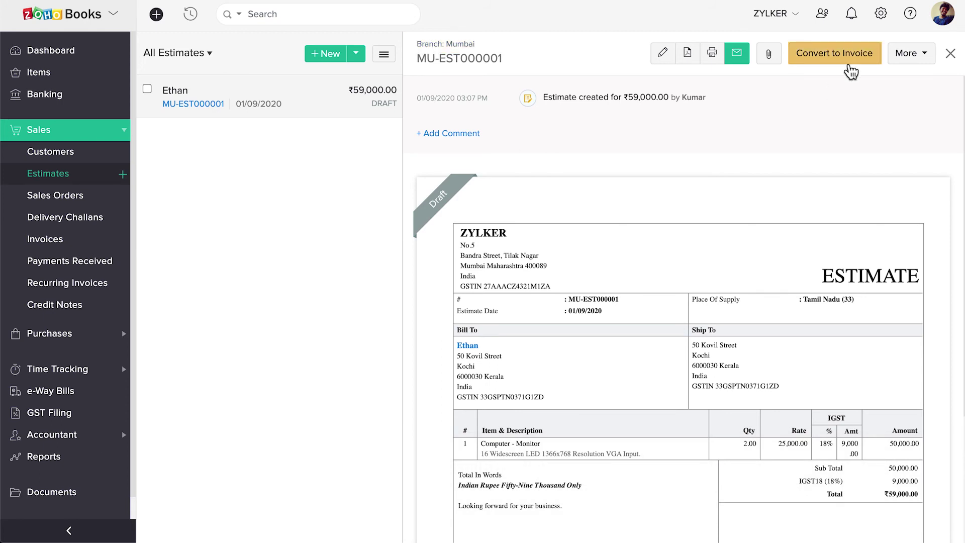
pyautogui.click(854, 65)
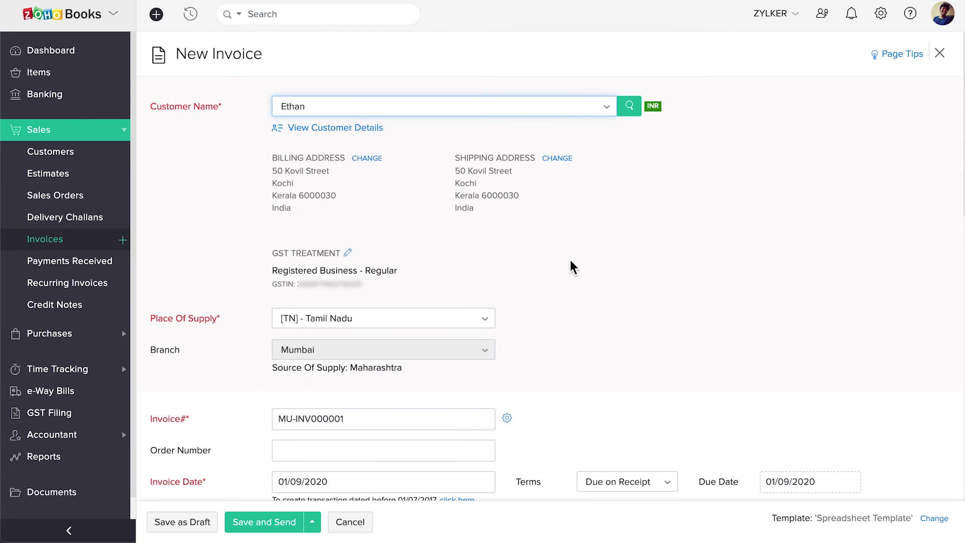
pyautogui.click(424, 356)
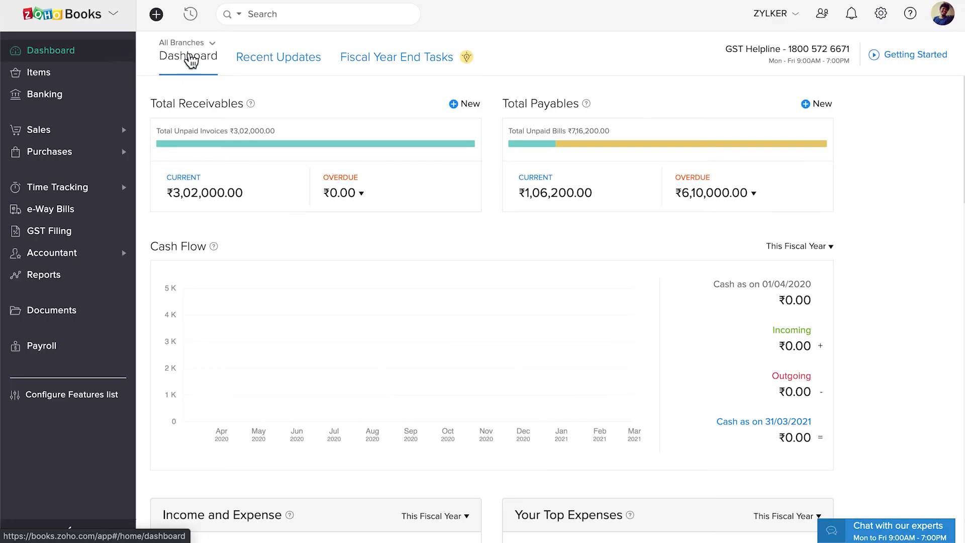
# Switch the dashboard from All Branches to Head Office and review its figures
pyautogui.click(213, 45)
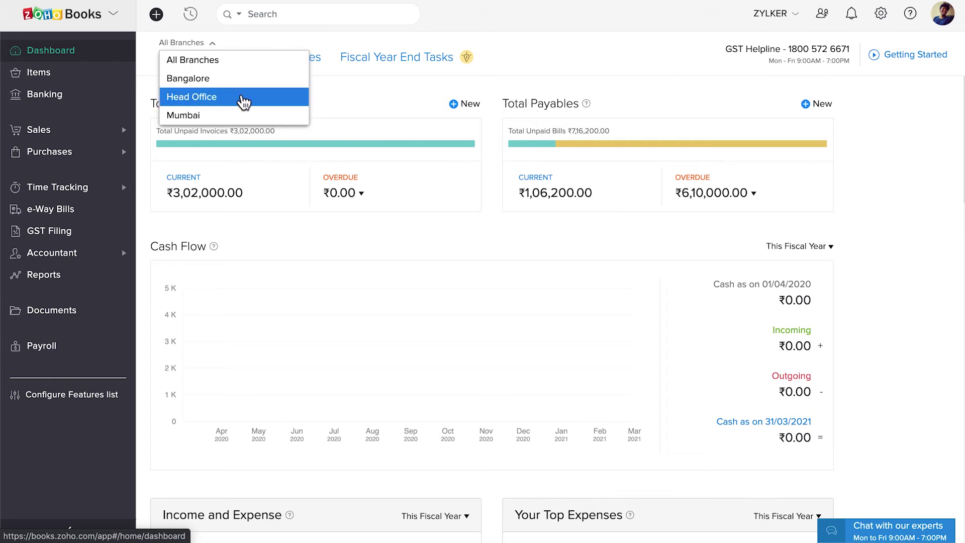
pyautogui.click(243, 101)
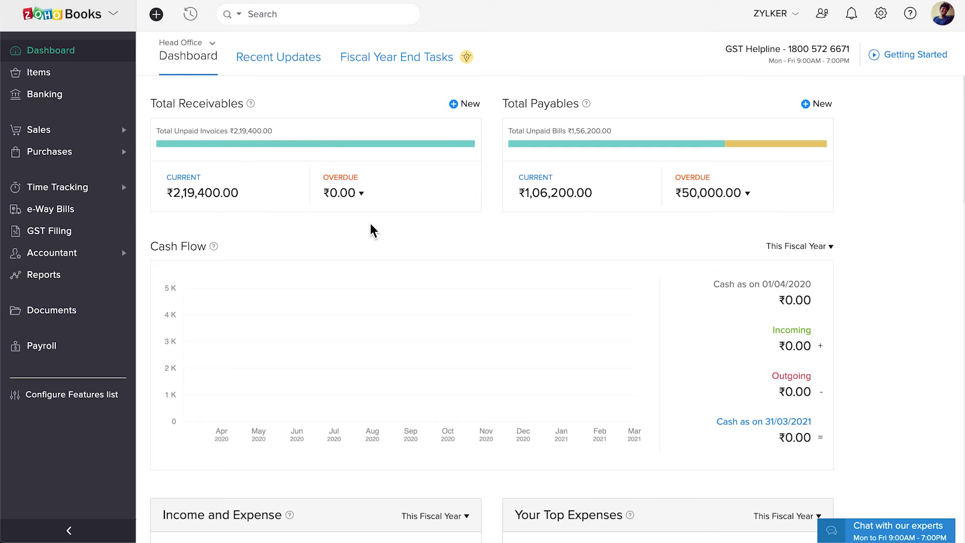
pyautogui.scroll(-6, 421, 334)
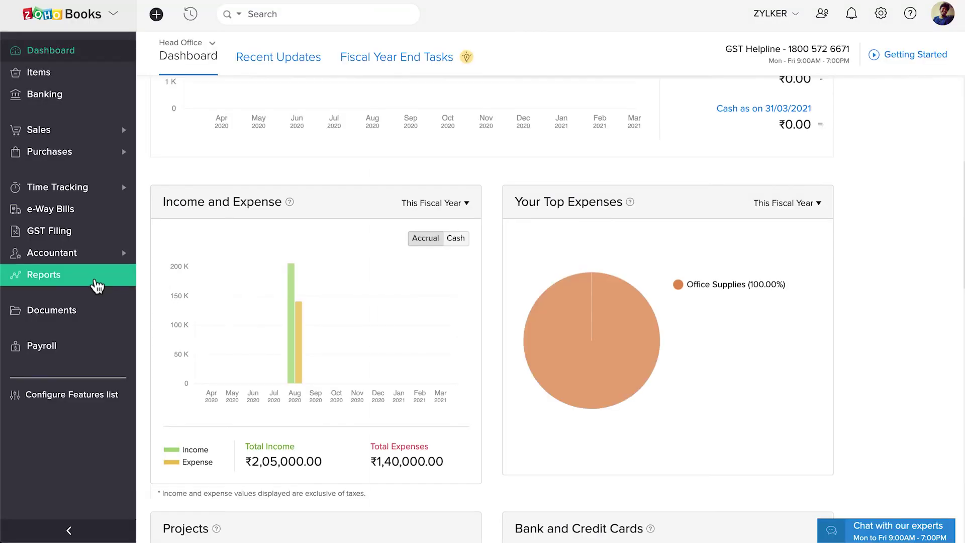
# Run the Profit and Loss report with the filter Branch is in Bangalore
pyautogui.click(98, 283)
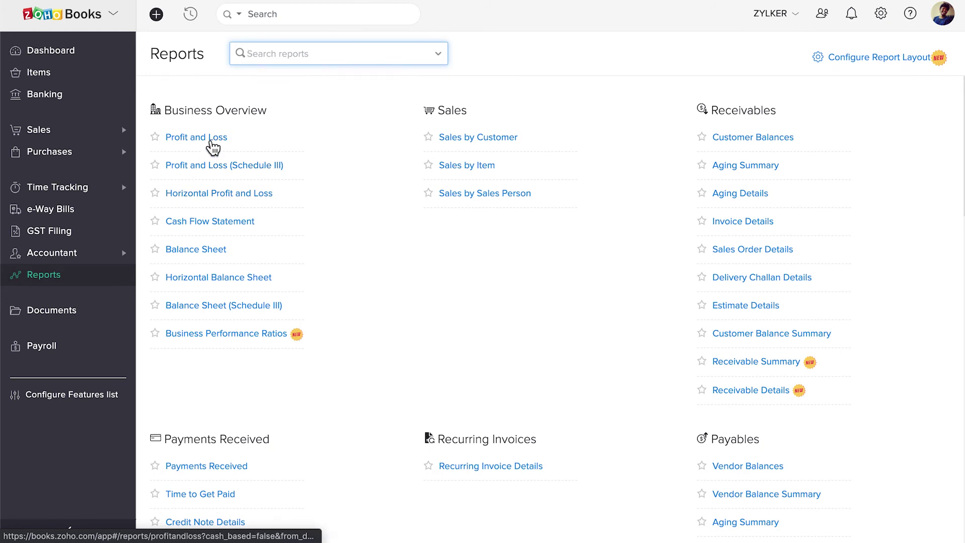
pyautogui.click(213, 147)
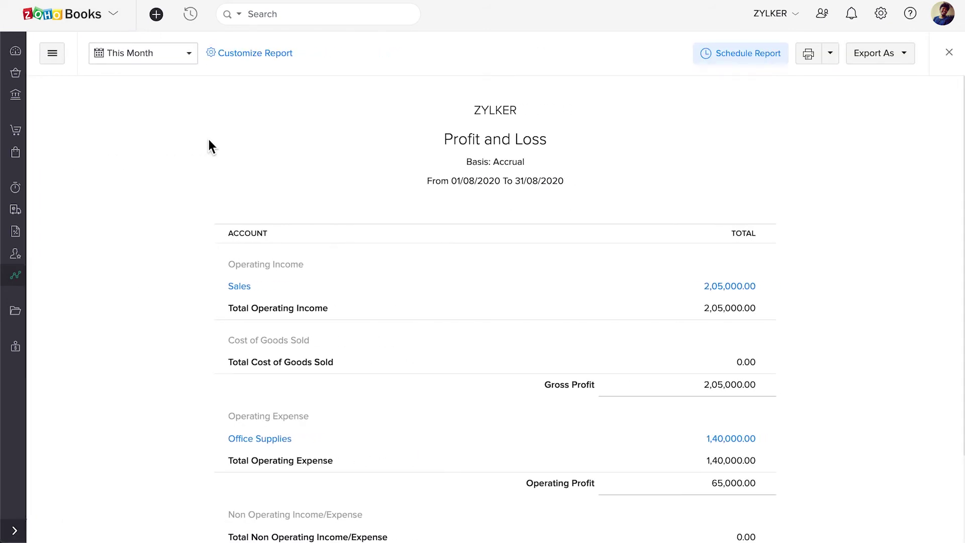
pyautogui.click(268, 55)
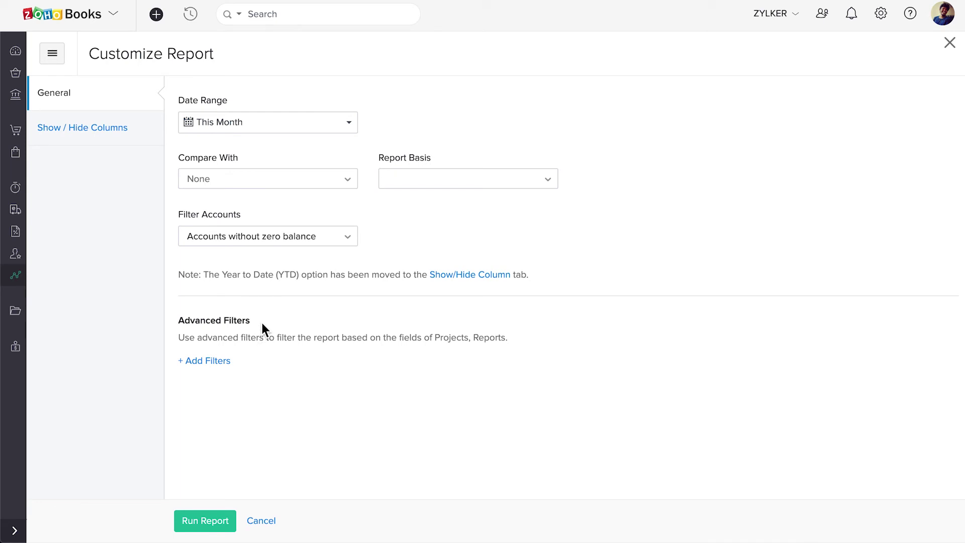
pyautogui.click(225, 363)
pyautogui.click(271, 370)
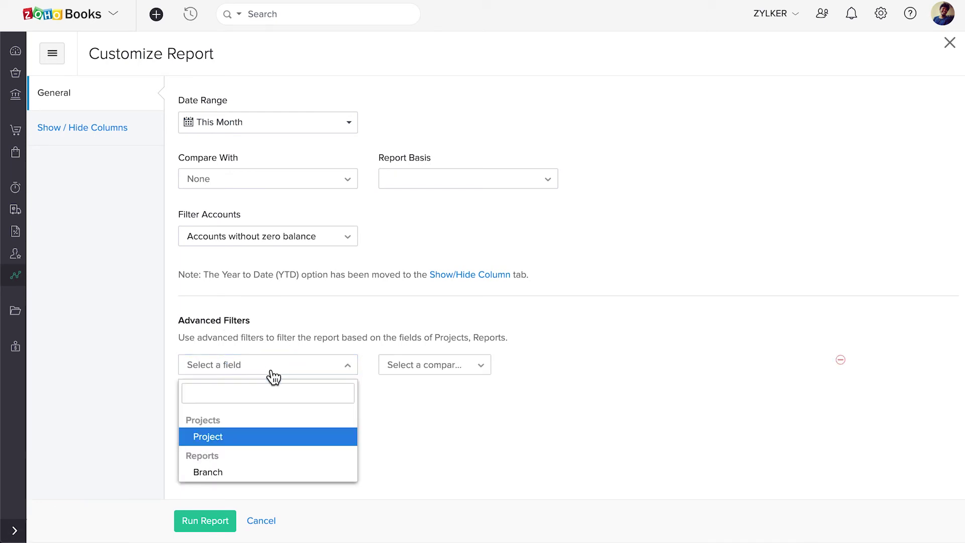
pyautogui.click(258, 474)
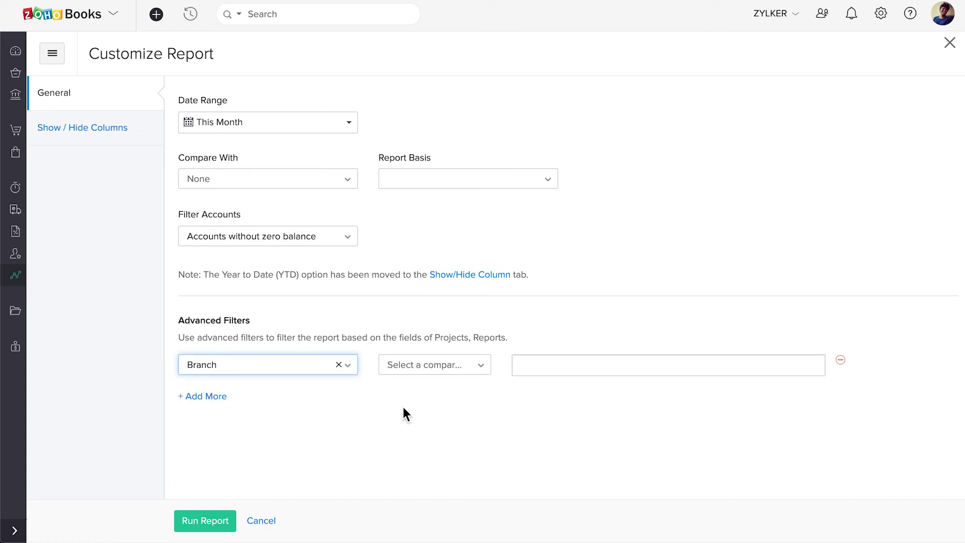
pyautogui.click(455, 366)
pyautogui.click(455, 389)
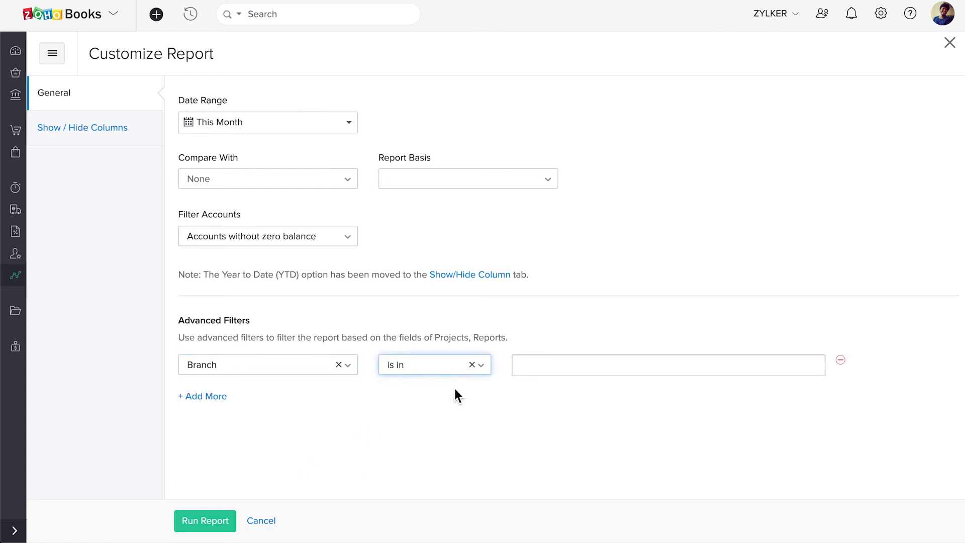
pyautogui.click(583, 370)
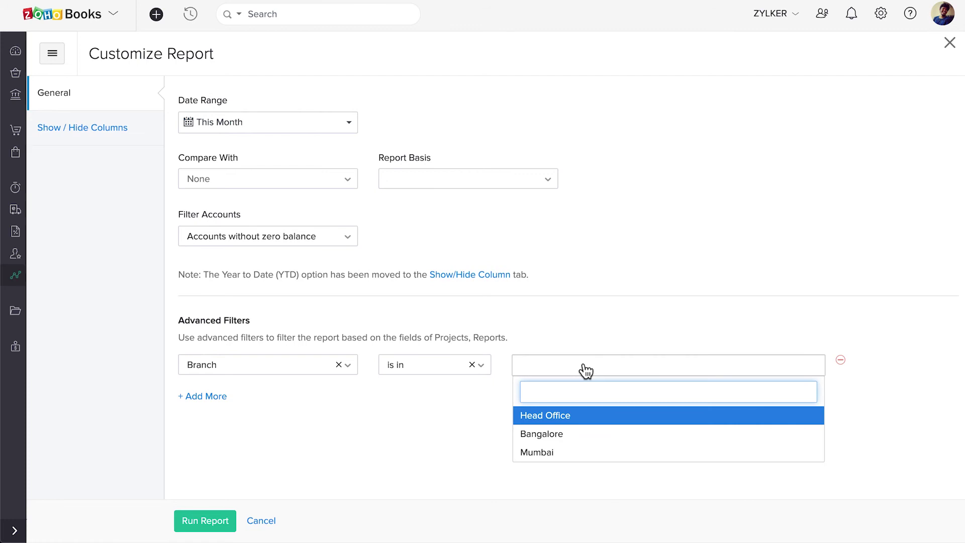
pyautogui.click(585, 435)
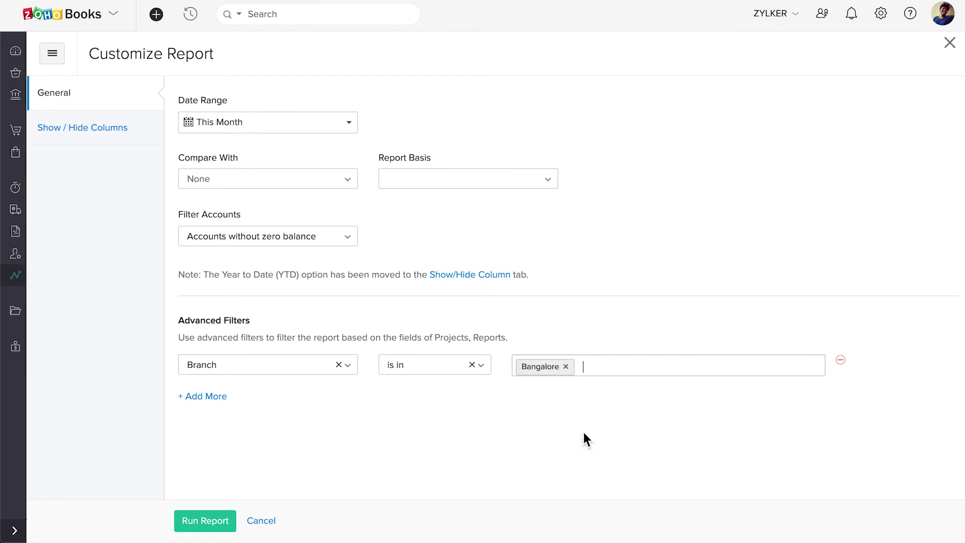
pyautogui.click(224, 520)
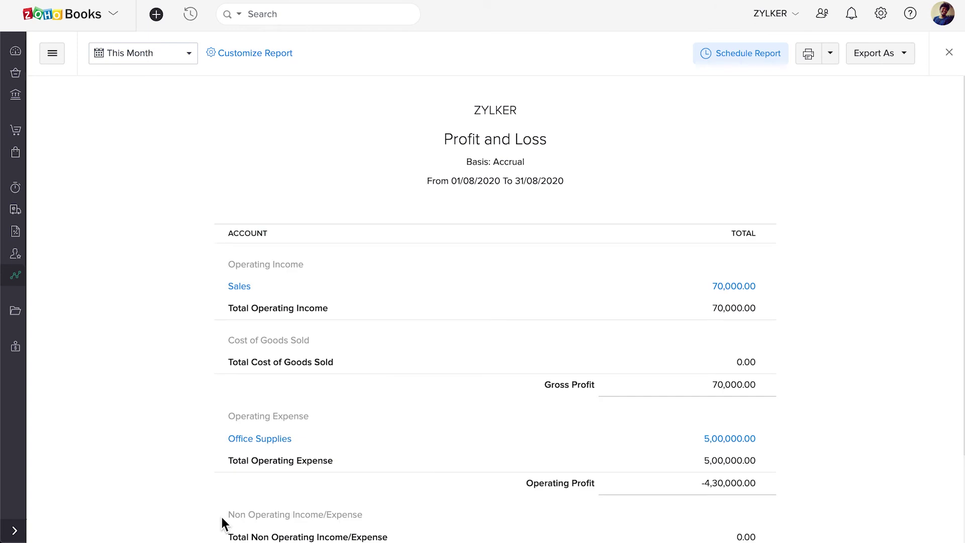
pyautogui.scroll(-2, 456, 388)
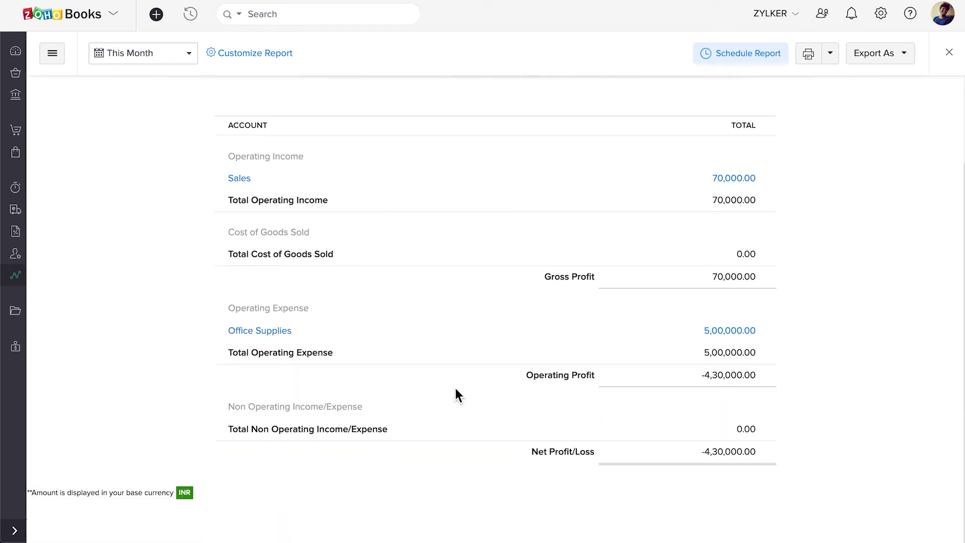
pyautogui.scroll(2, 455, 388)
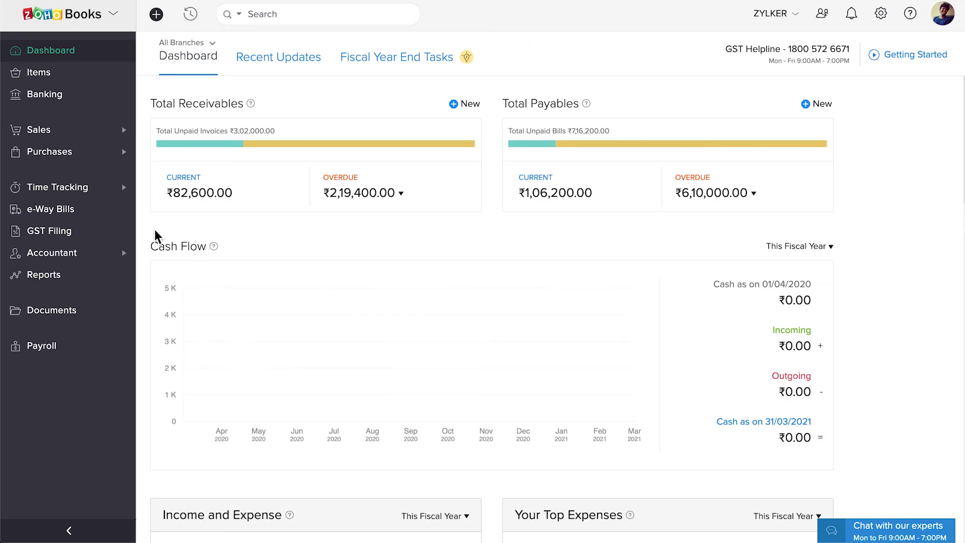
# Review the Head Office GSTIN's return summary, then go back to the List of GSTINs
pyautogui.click(81, 233)
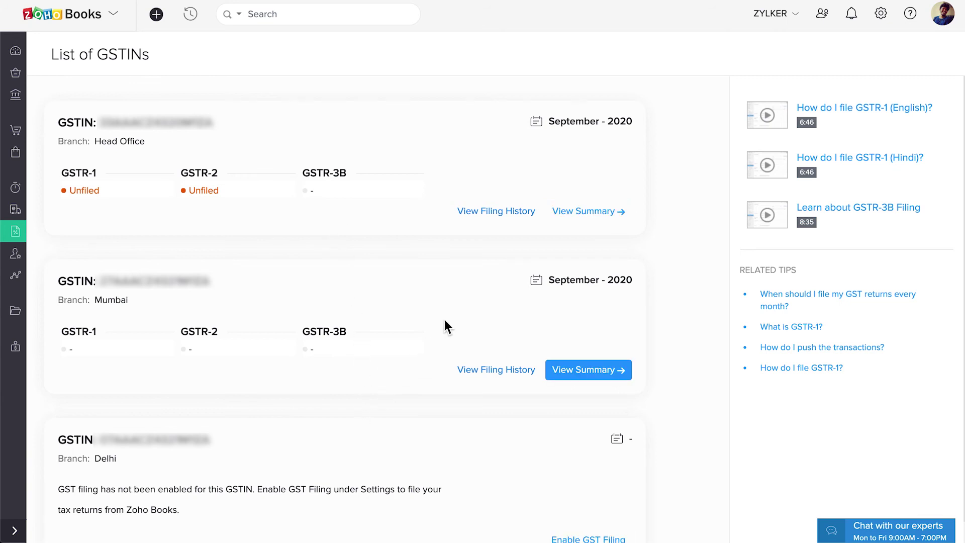
pyautogui.click(603, 220)
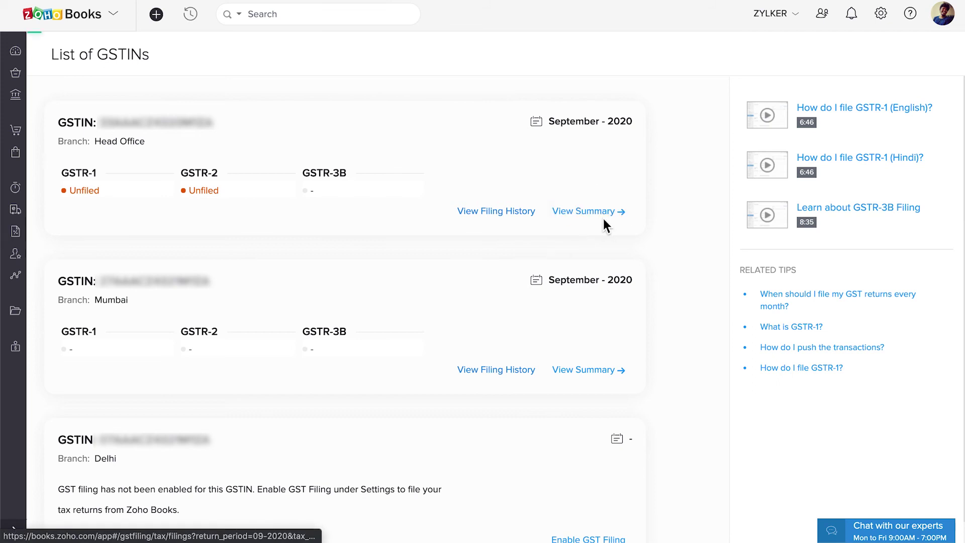
pyautogui.scroll(-2, 574, 259)
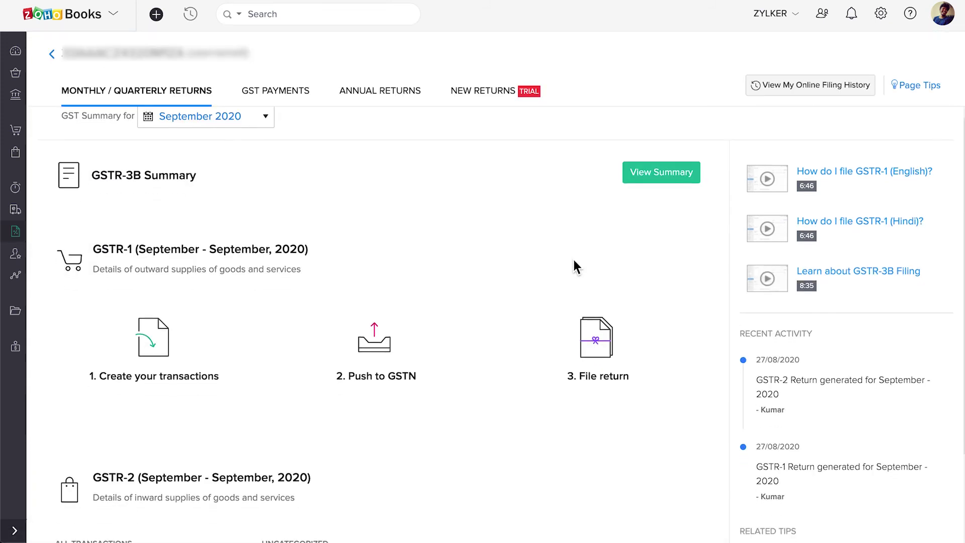
pyautogui.scroll(2, 574, 259)
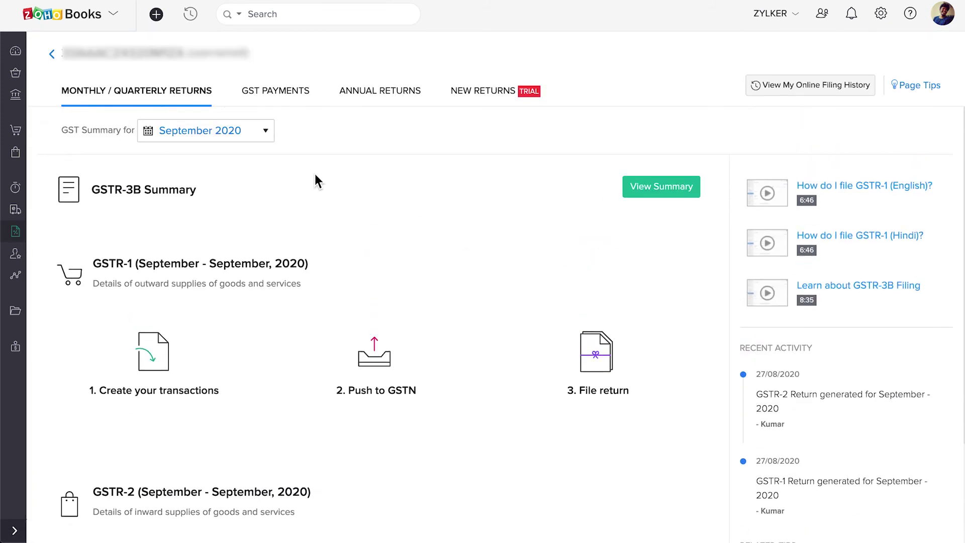
pyautogui.click(54, 54)
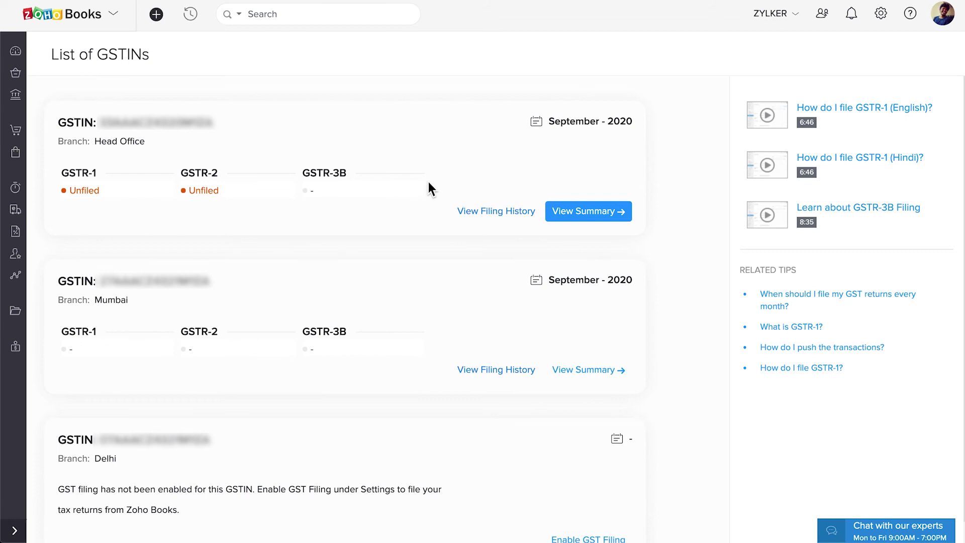
pyautogui.scroll(-1, 432, 317)
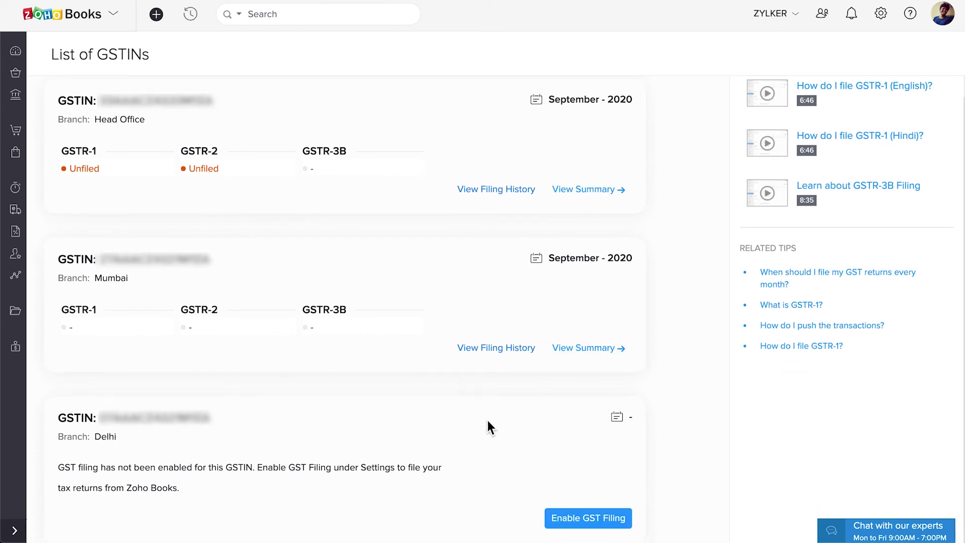
# Begin enabling GST filing for the Delhi GSTIN, checking the Reporting Period and first-return month fields
pyautogui.click(630, 528)
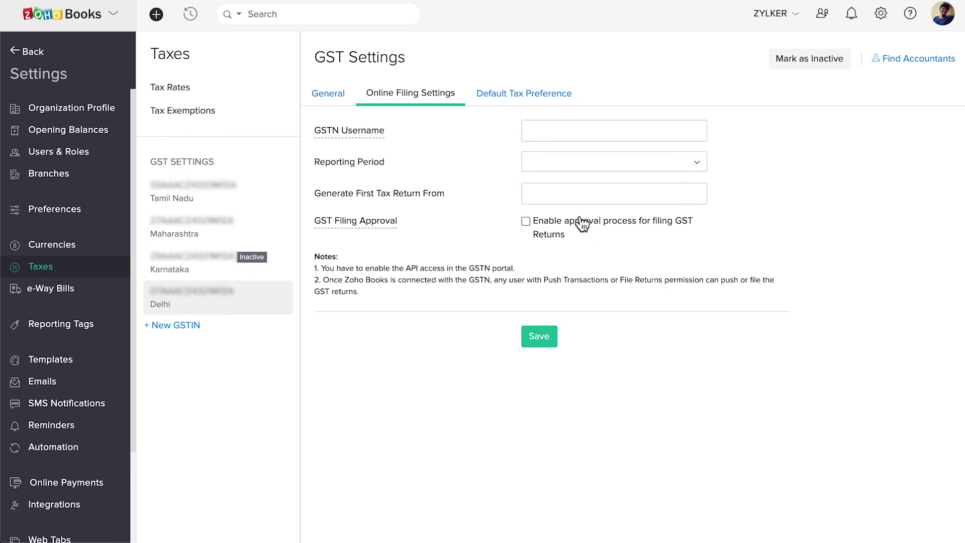
pyautogui.click(558, 134)
pyautogui.click(568, 172)
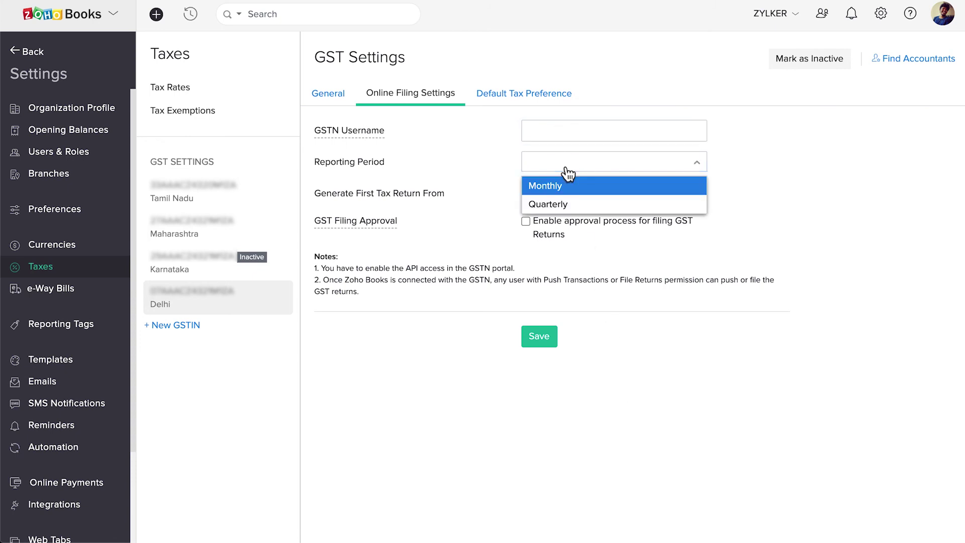
pyautogui.click(567, 173)
pyautogui.click(565, 198)
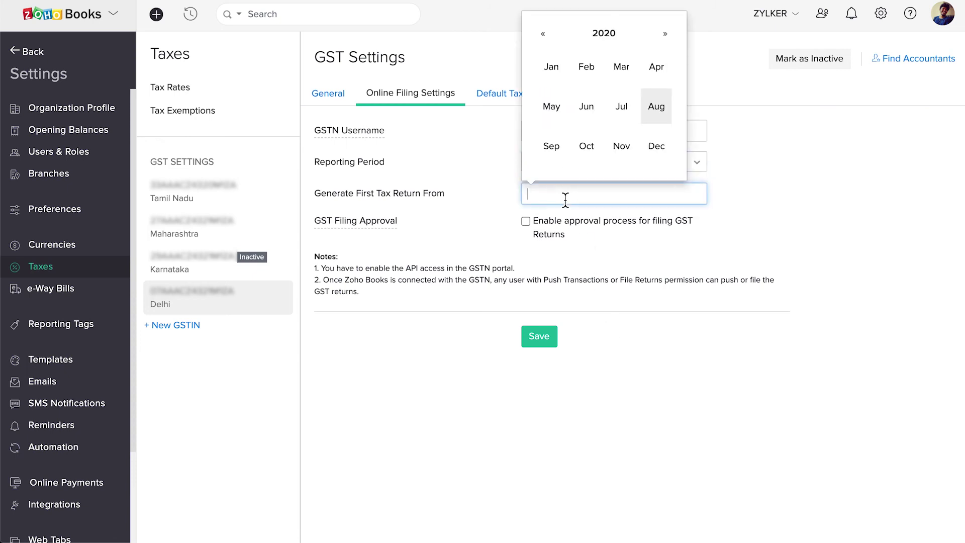
pyautogui.click(577, 251)
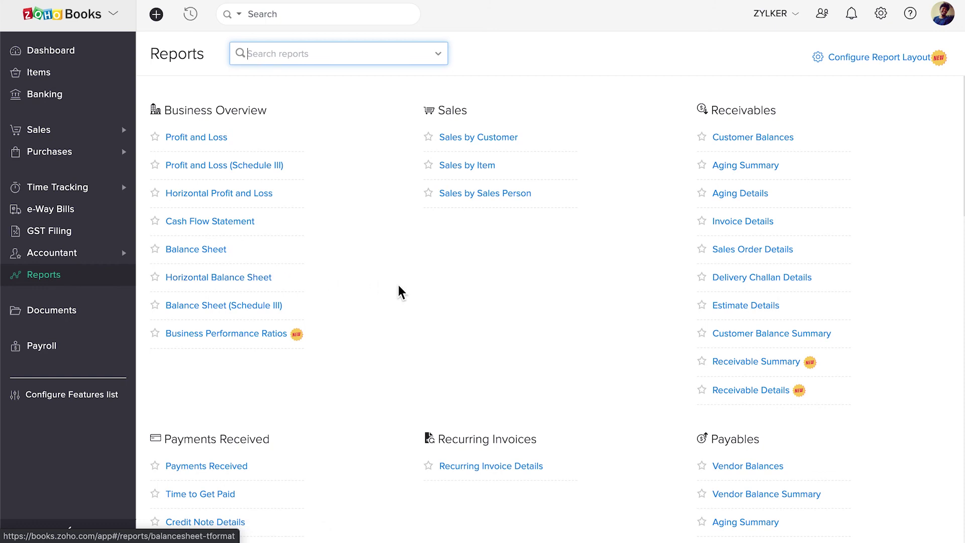
# Show the GSTR-3B Summary for August 2020 for the second GSTIN and scroll its tables
pyautogui.scroll(-5, 401, 293)
pyautogui.scroll(-5, 401, 293)
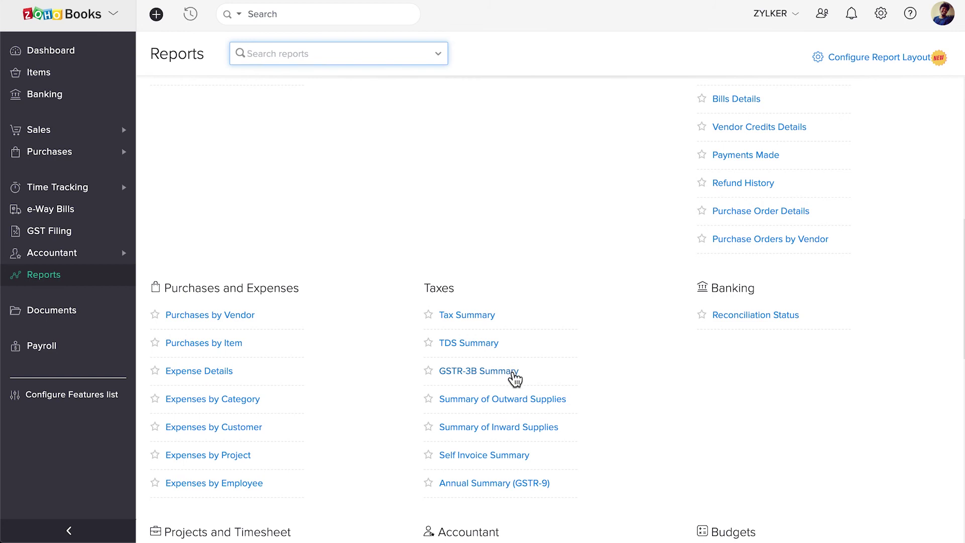
pyautogui.click(514, 378)
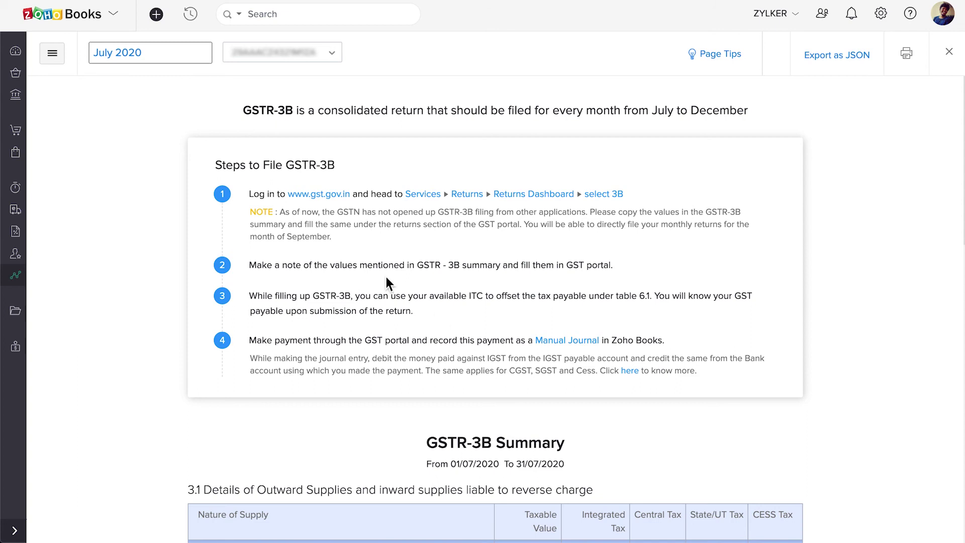
pyautogui.click(191, 60)
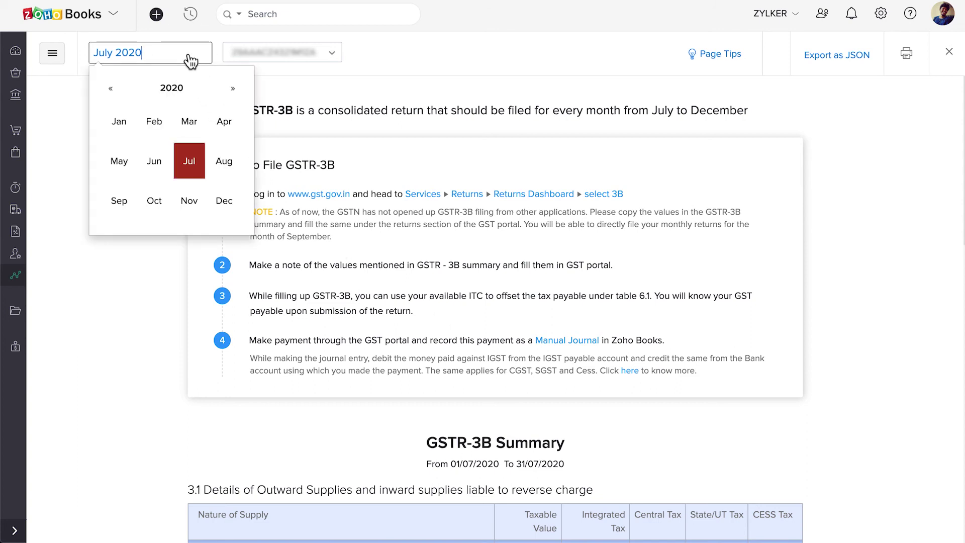
pyautogui.click(229, 169)
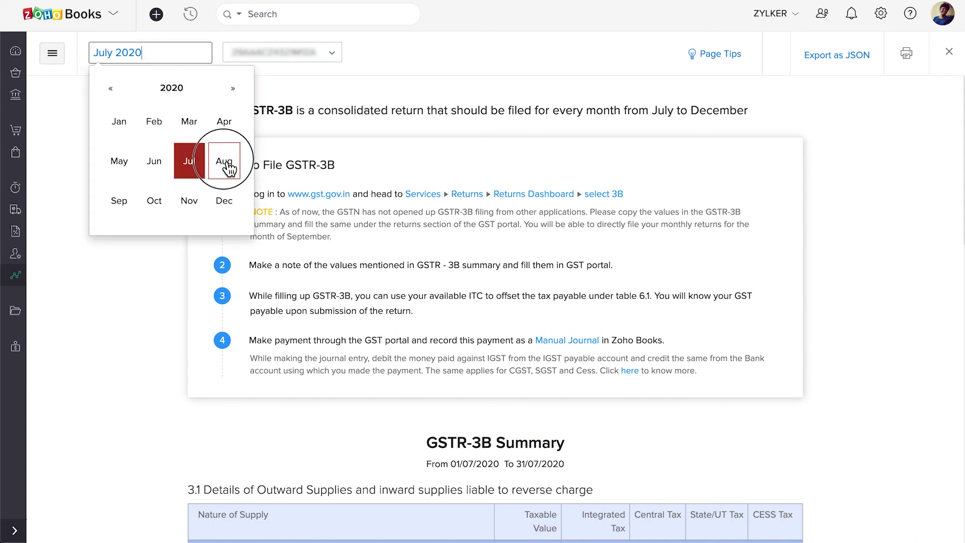
pyautogui.click(300, 61)
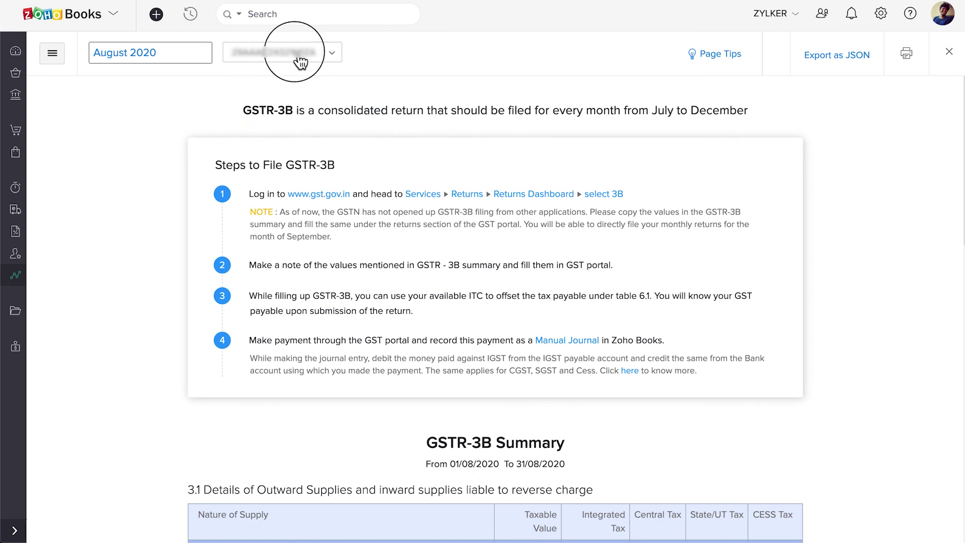
pyautogui.click(314, 140)
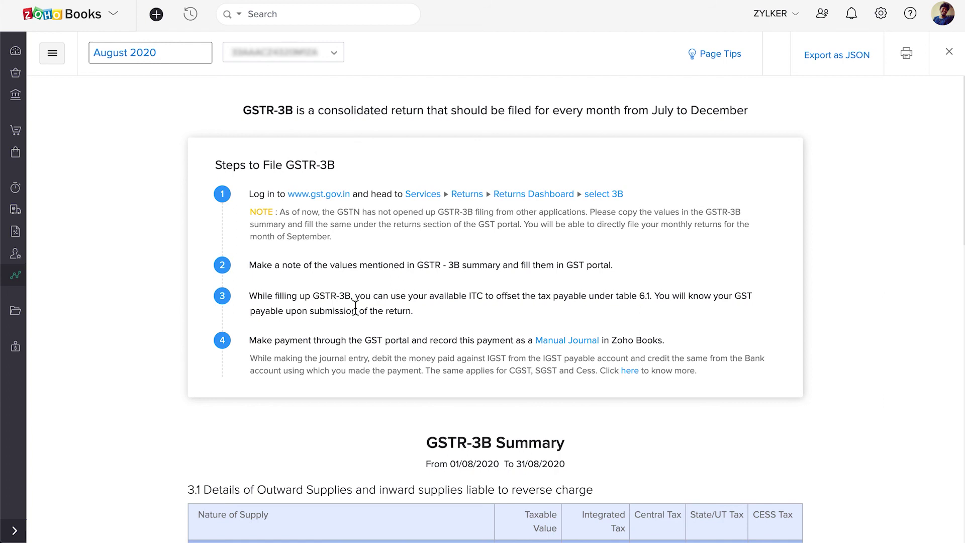
pyautogui.scroll(-10, 356, 306)
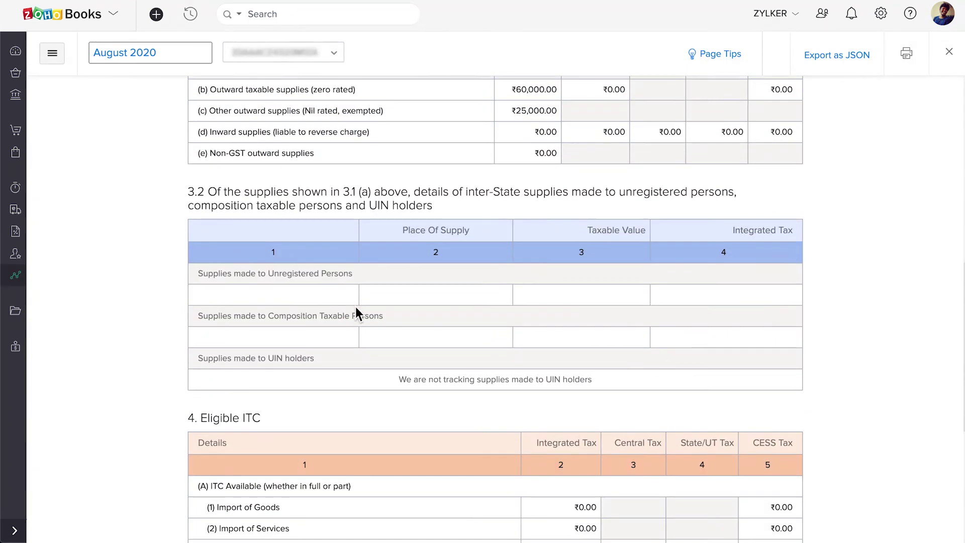
pyautogui.scroll(-6, 355, 307)
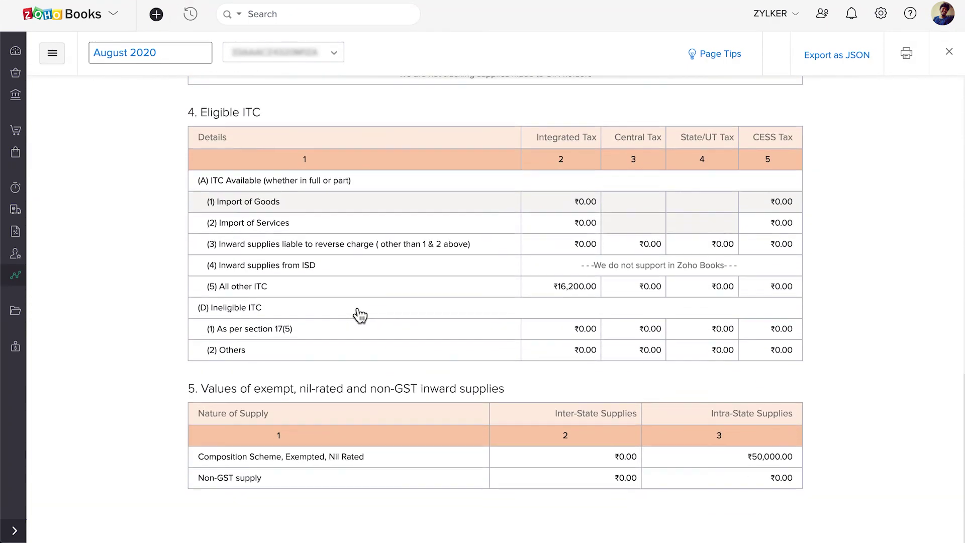
pyautogui.scroll(15, 359, 313)
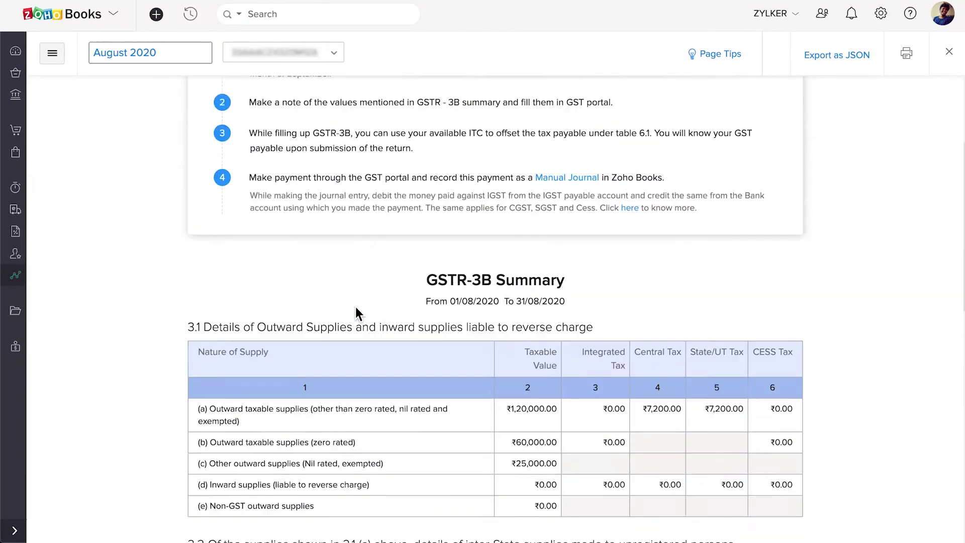
pyautogui.scroll(3, 356, 313)
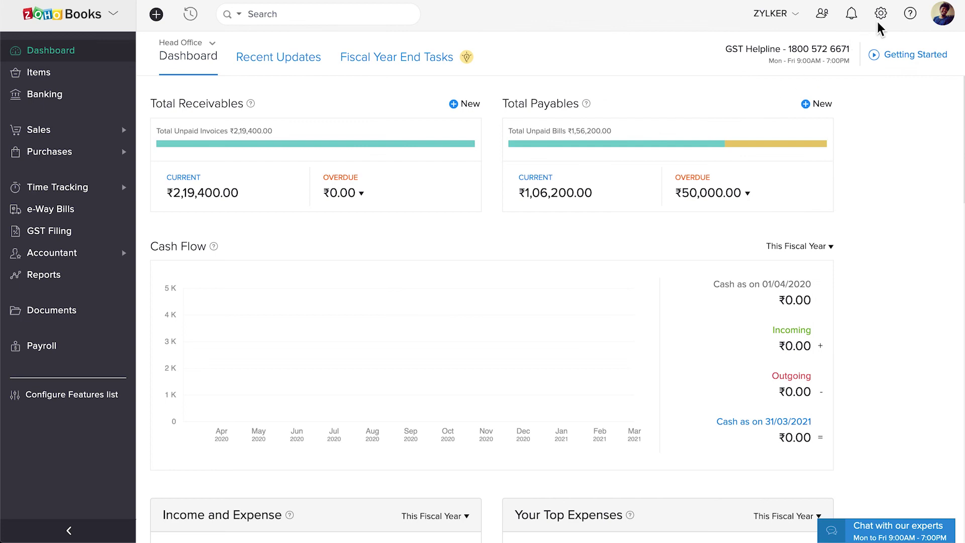
# Open Mumbai's opening balances, expand Asset, and select the Advance Tax debit and credit fields
pyautogui.click(881, 14)
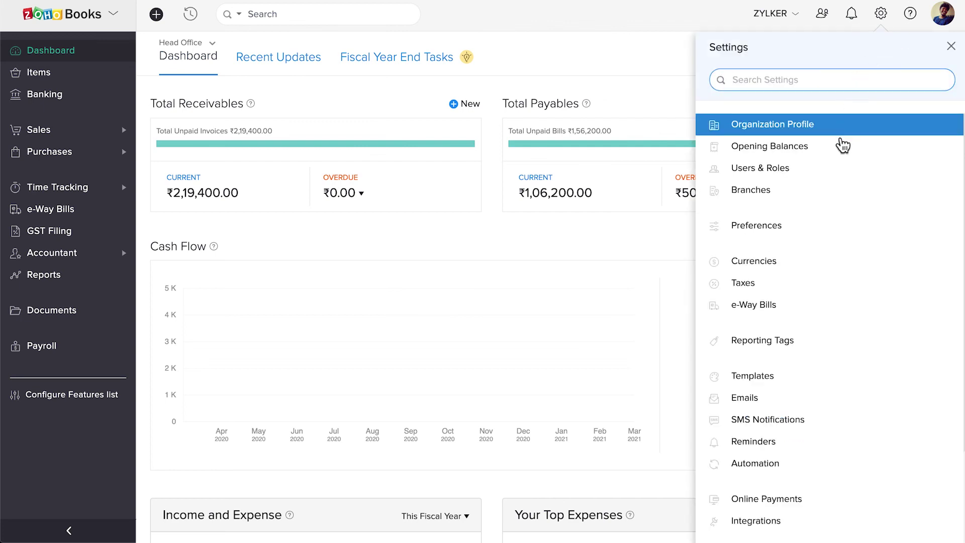
pyautogui.click(837, 147)
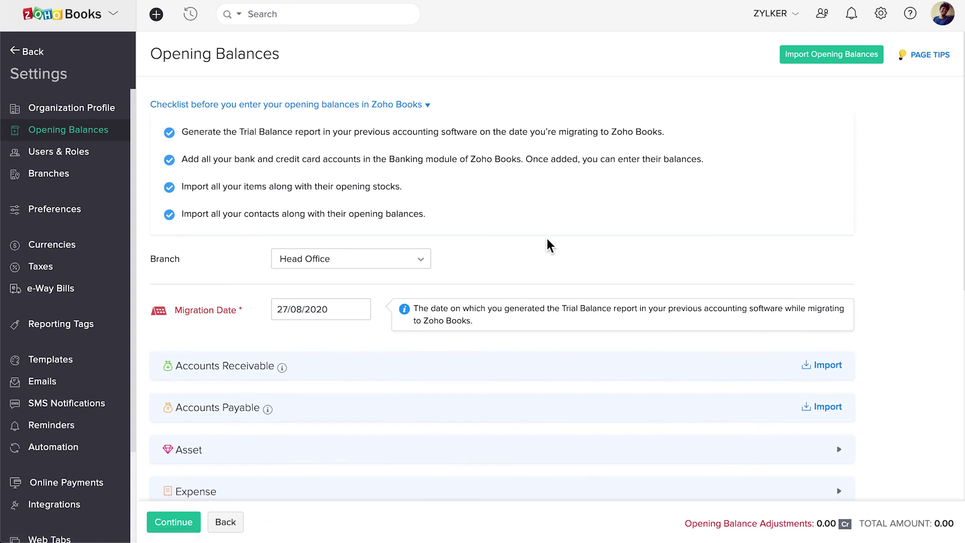
pyautogui.click(409, 264)
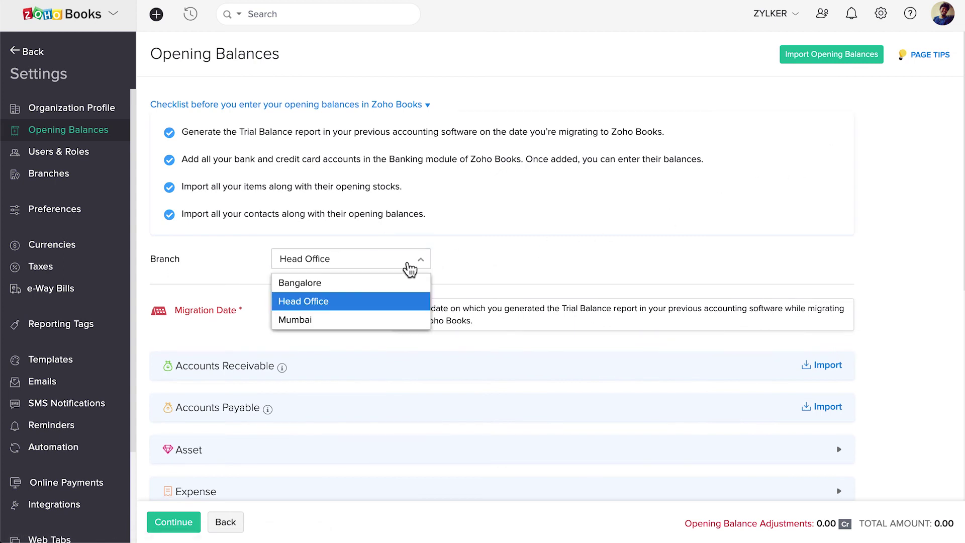
pyautogui.click(401, 320)
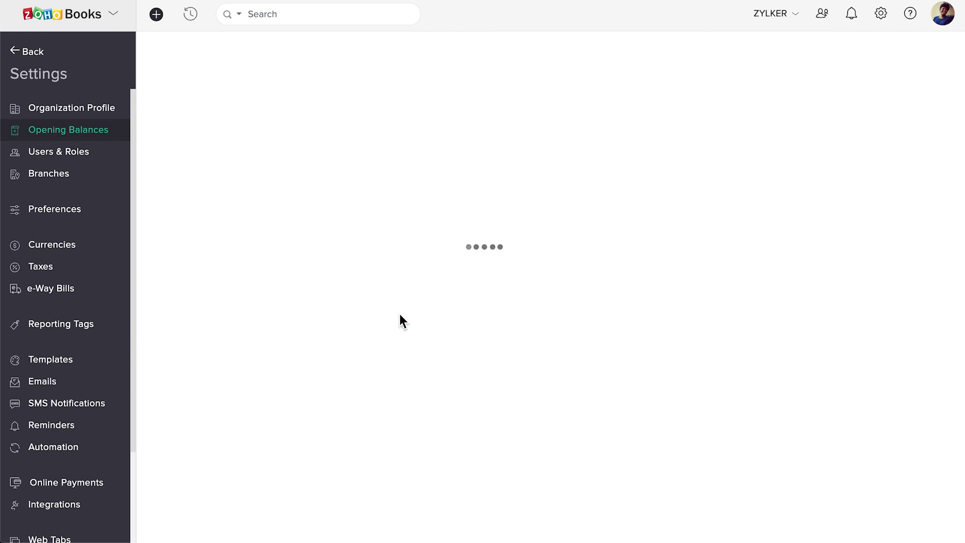
pyautogui.scroll(-4, 521, 347)
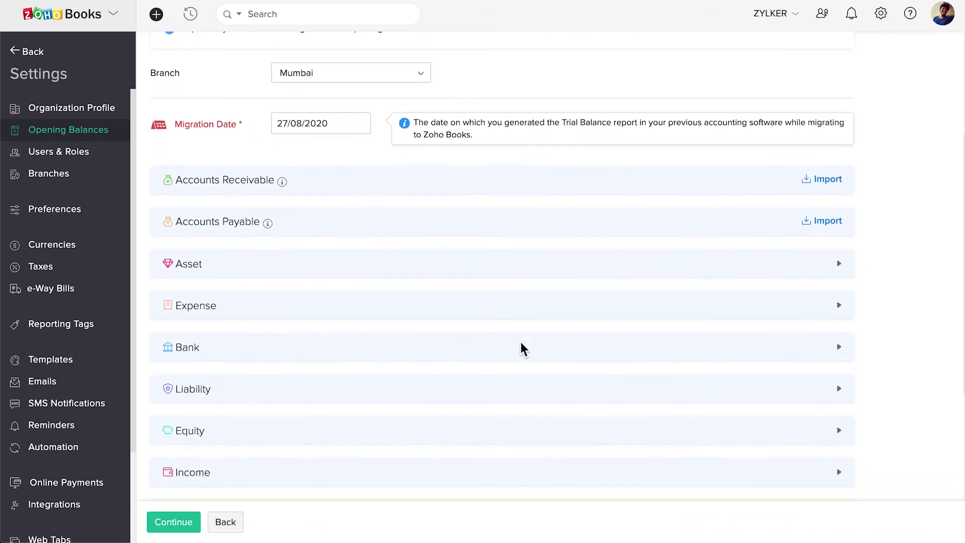
pyautogui.click(675, 263)
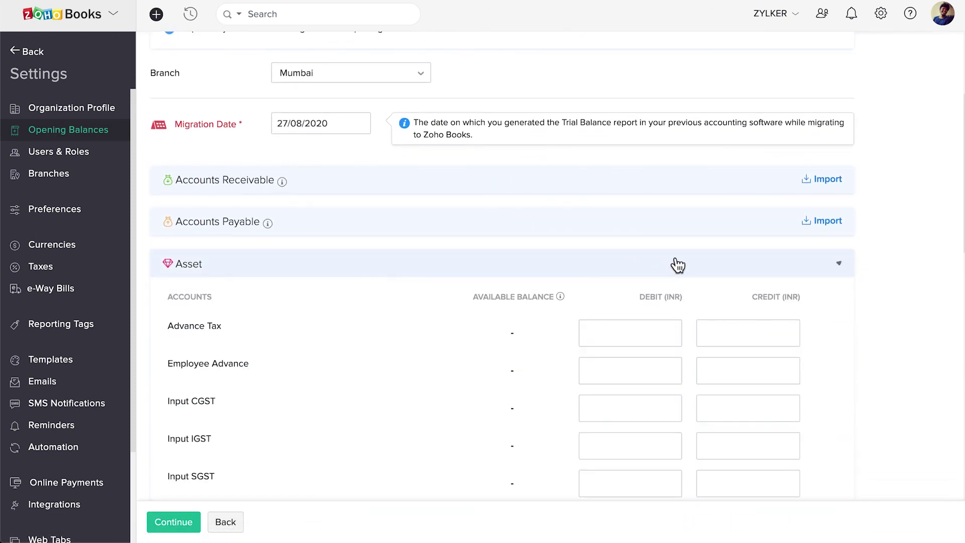
pyautogui.click(649, 332)
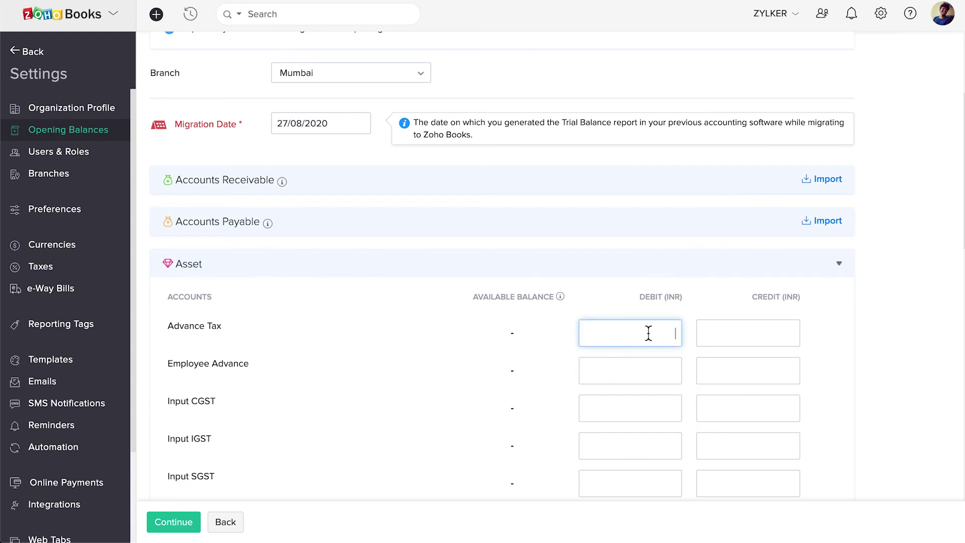
pyautogui.click(718, 332)
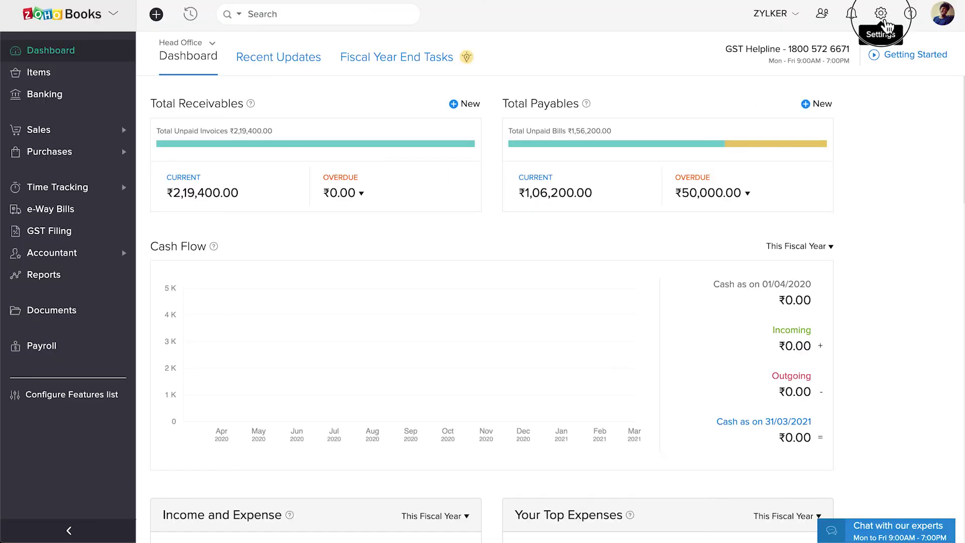
# Go to the Roles list under Users & Roles and attempt to edit the predefined Staff role
pyautogui.click(881, 14)
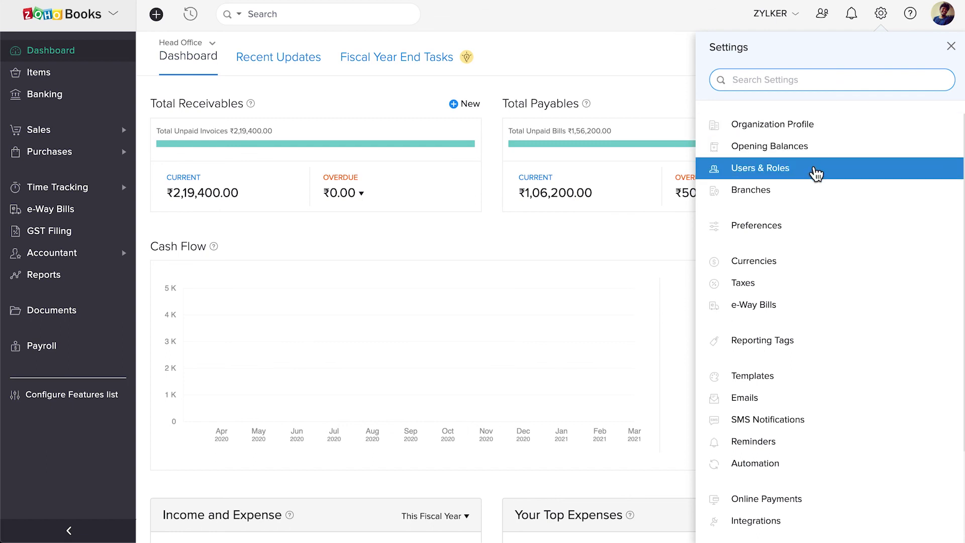
pyautogui.click(810, 169)
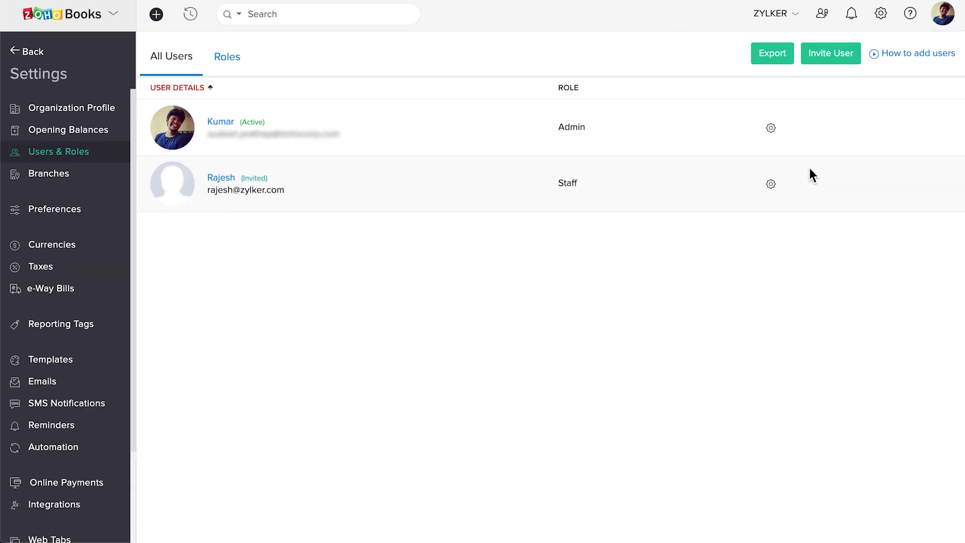
pyautogui.click(240, 62)
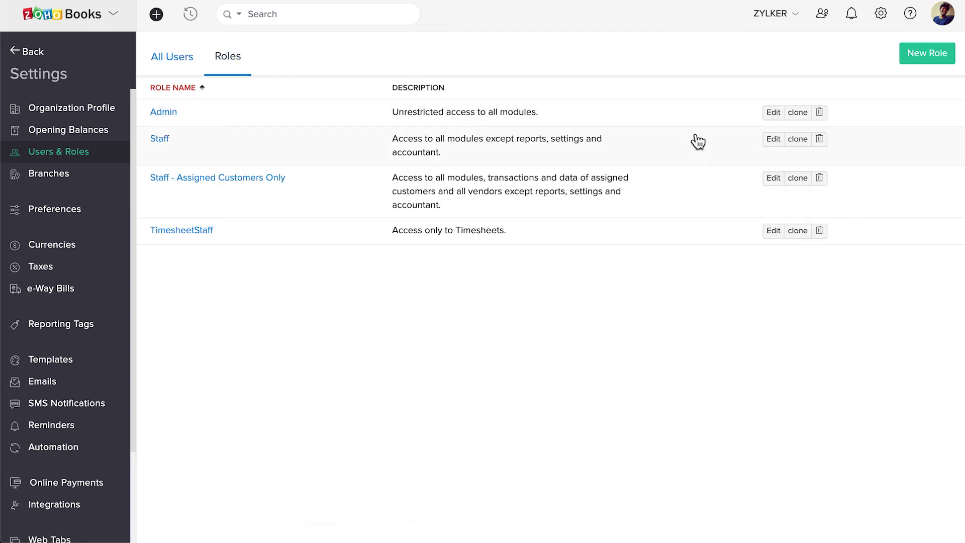
pyautogui.click(774, 139)
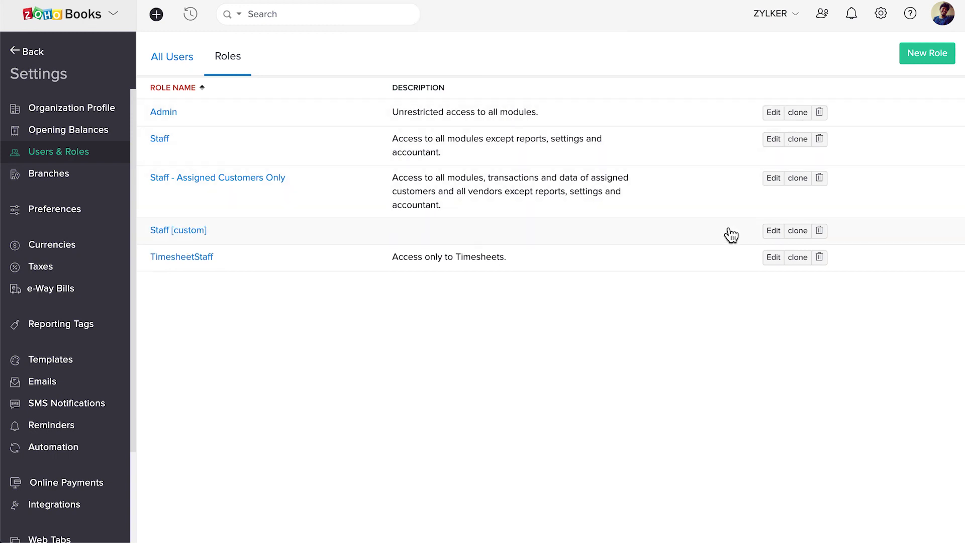
# Grant the Staff [custom] role Full Access on Branches and save the role
pyautogui.click(779, 232)
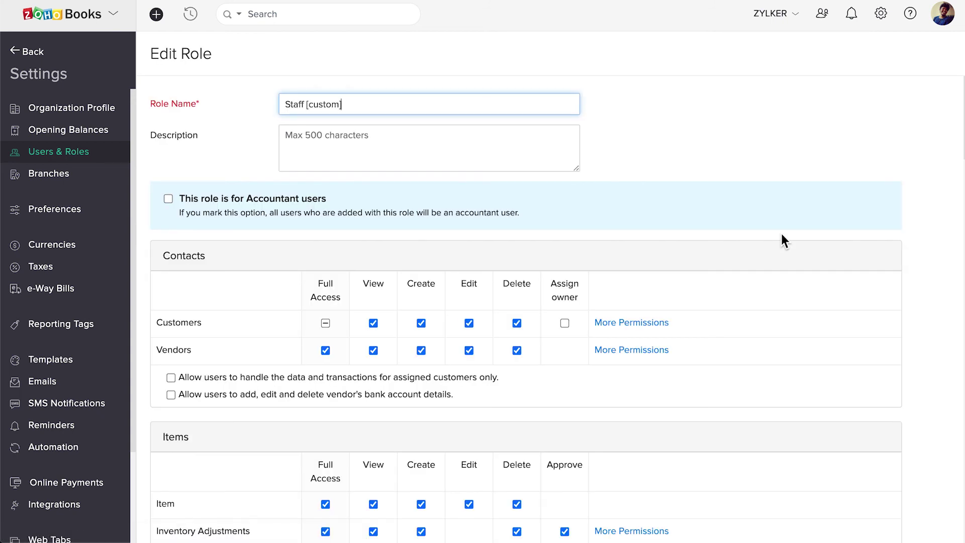
pyautogui.scroll(-10, 780, 232)
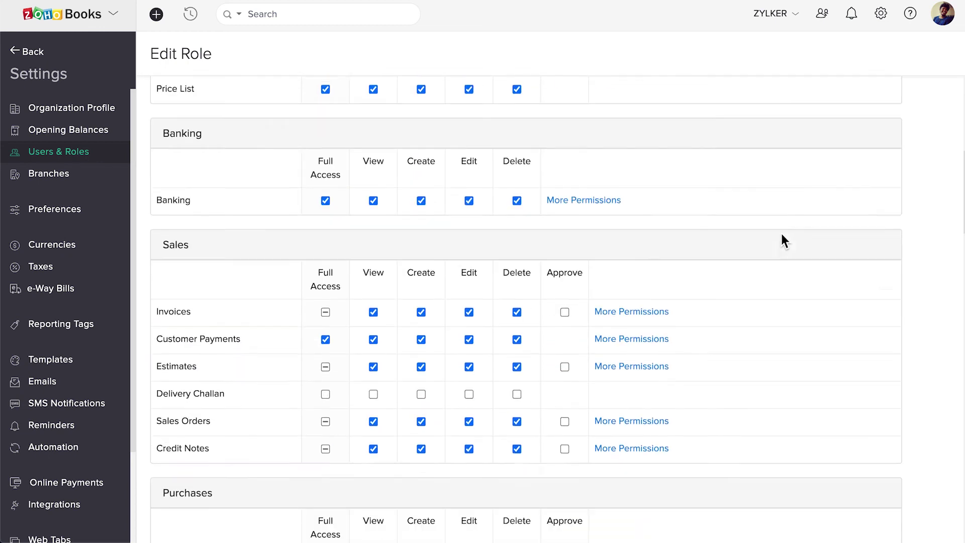
pyautogui.scroll(-15, 780, 231)
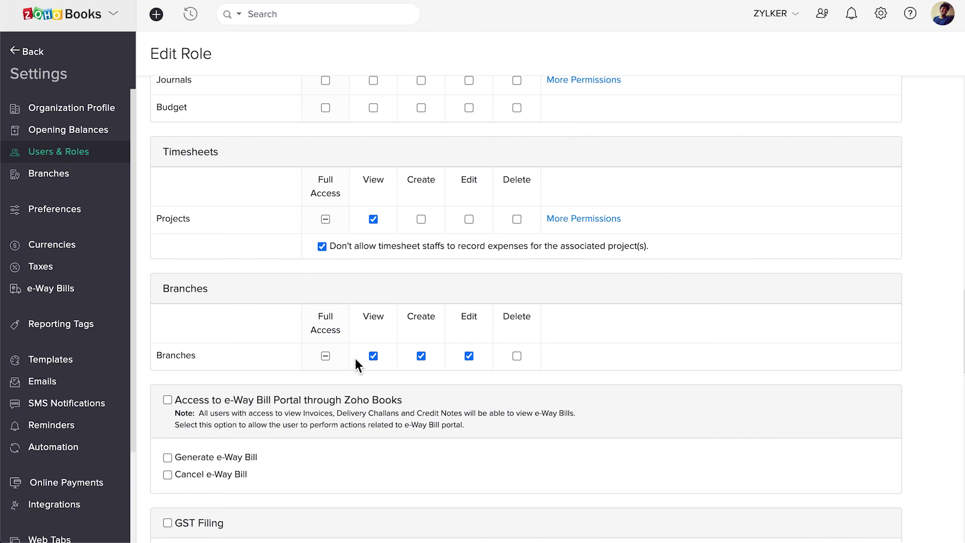
pyautogui.click(326, 356)
pyautogui.scroll(-14, 327, 355)
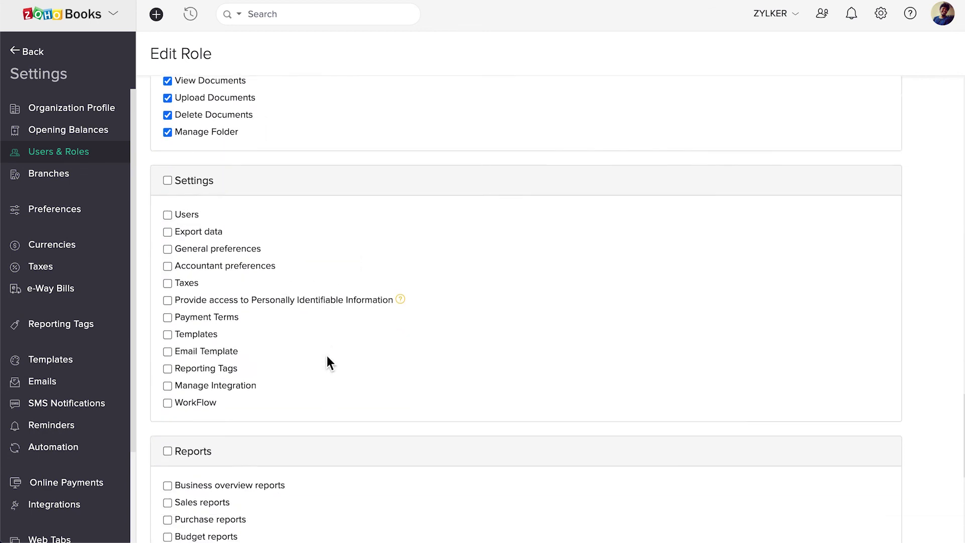
pyautogui.scroll(-3, 327, 362)
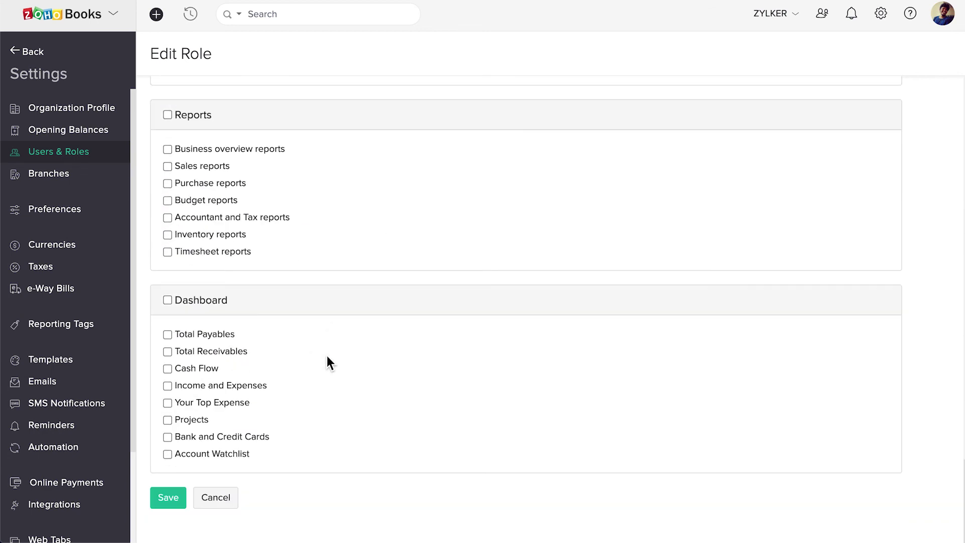
pyautogui.click(171, 500)
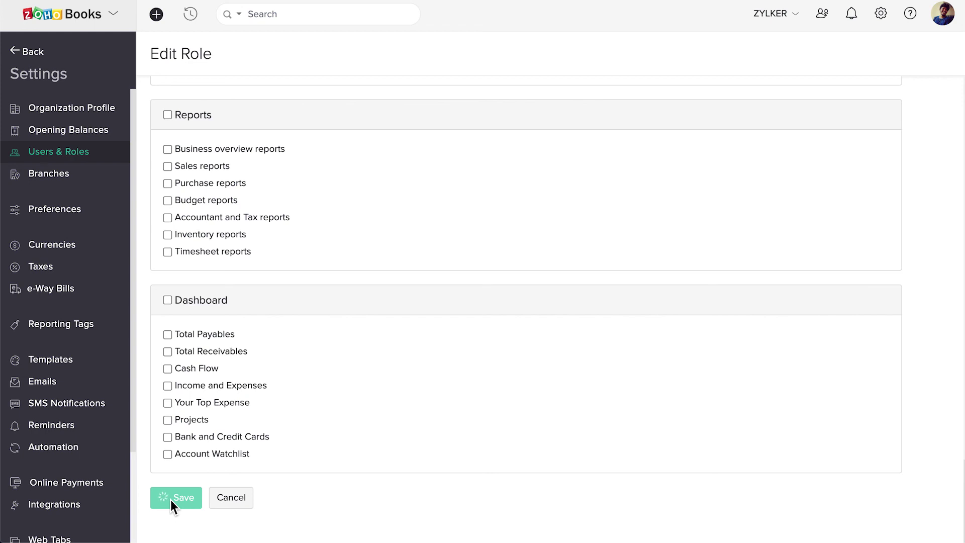